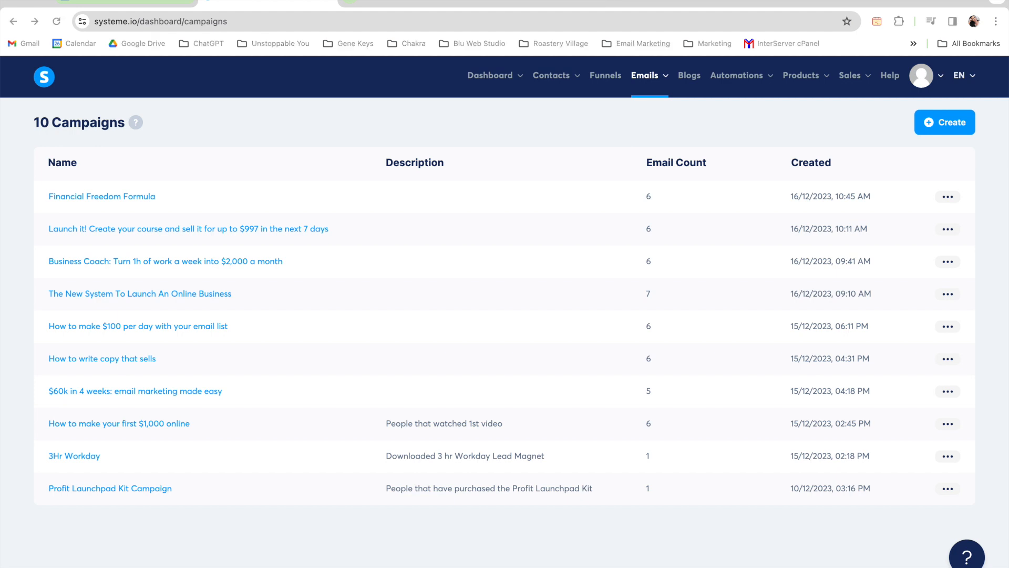
# - Switch to the Profit Launchpad Kit Email Swipes document in Google Docs and review the confirmation email and first emails for PLR non-buyers
pyautogui.click(256, 2)
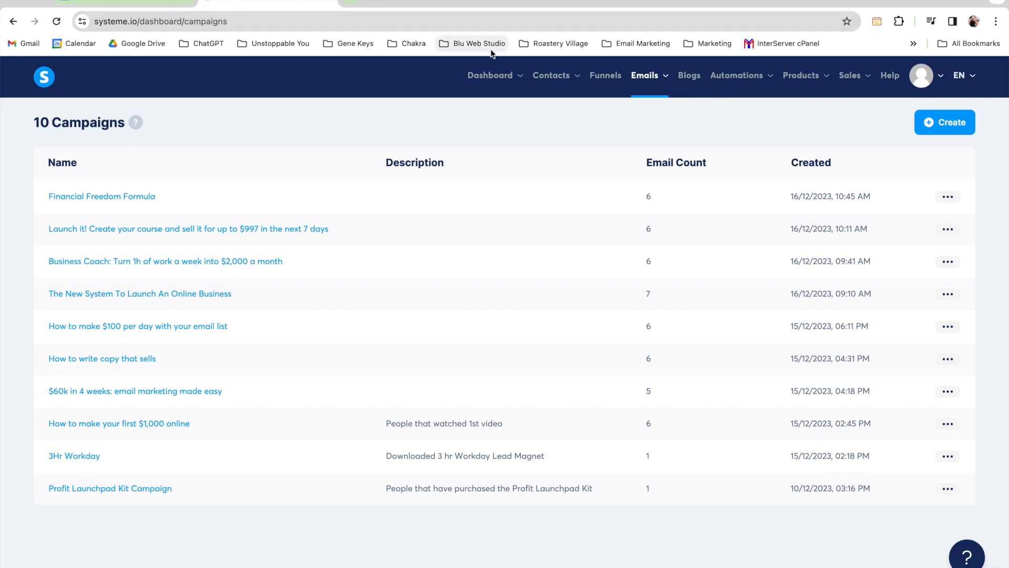
pyautogui.click(111, 2)
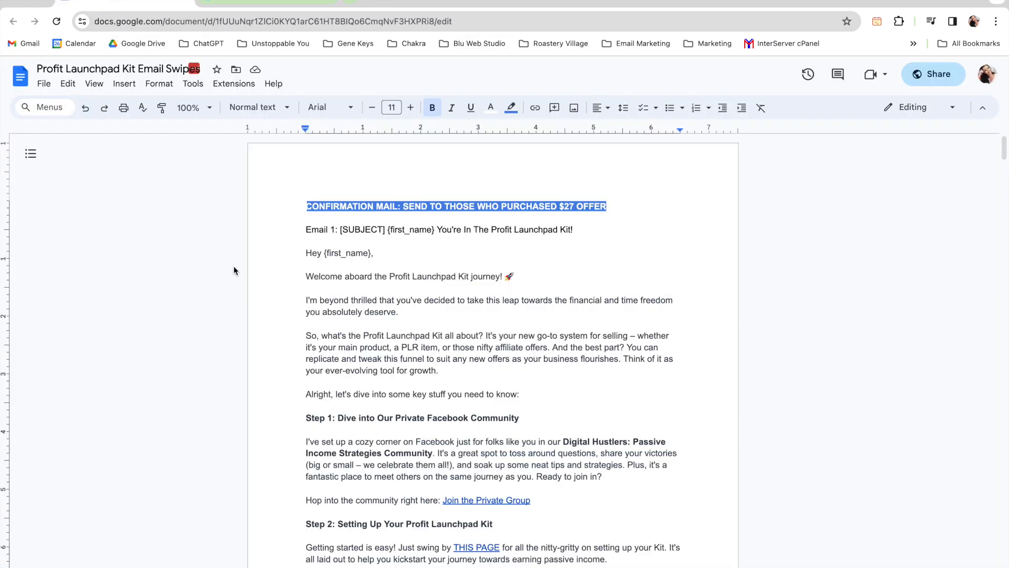
pyautogui.scroll(-1, 273, 318)
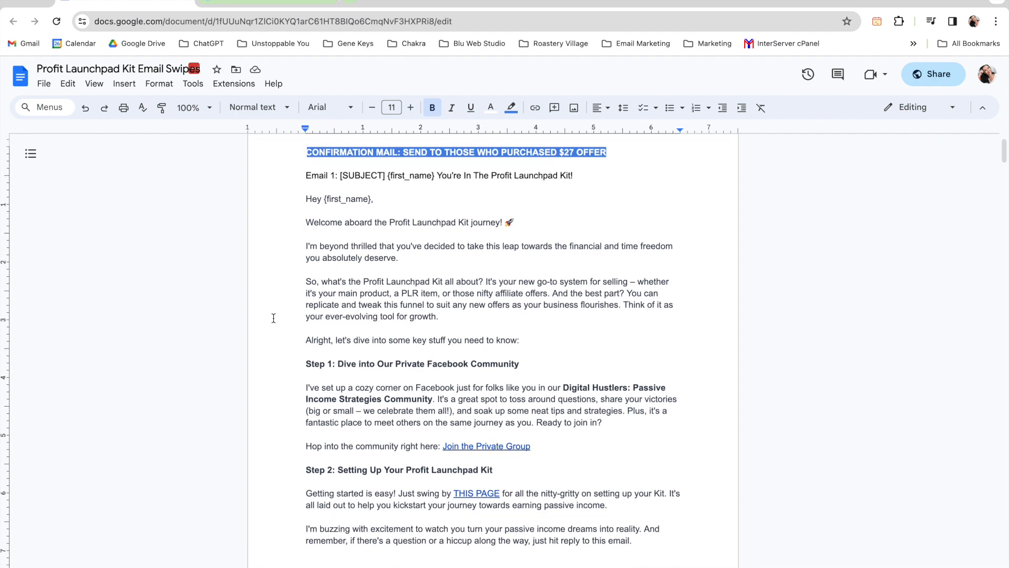
pyautogui.scroll(1, 267, 252)
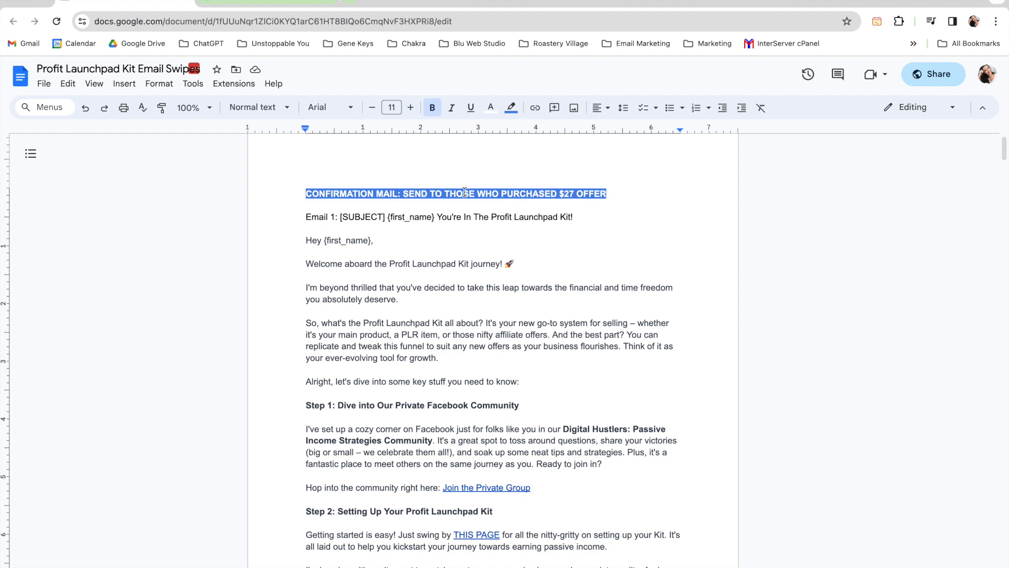
pyautogui.scroll(-1, 617, 203)
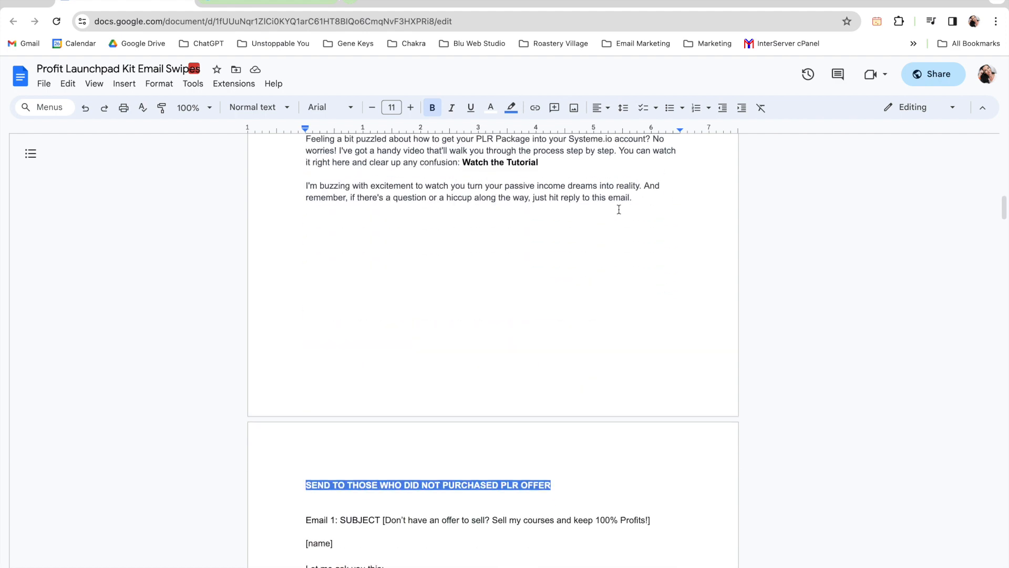
pyautogui.scroll(-5, 619, 210)
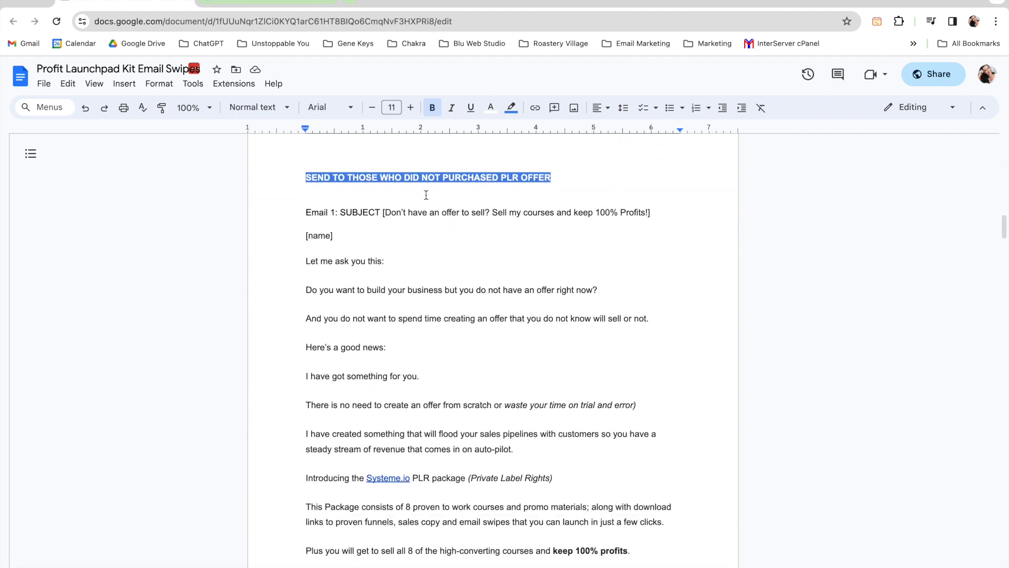
pyautogui.scroll(-1, 556, 195)
pyautogui.scroll(-20, 556, 195)
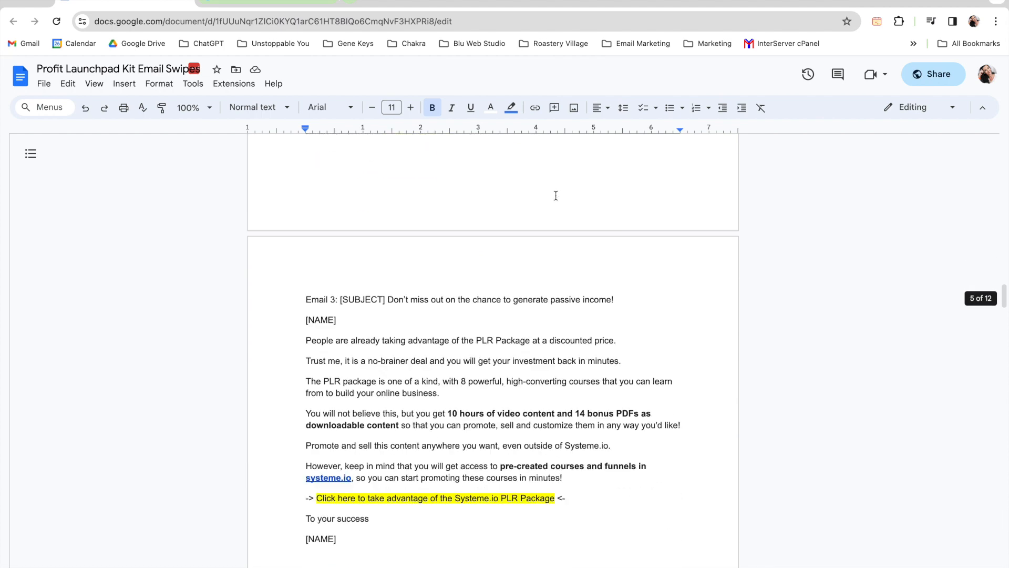
pyautogui.scroll(-14, 555, 196)
pyautogui.scroll(16, 556, 196)
pyautogui.scroll(1, 556, 196)
pyautogui.moveTo(316, 304); pyautogui.dragTo(556, 304)
pyautogui.click(586, 320)
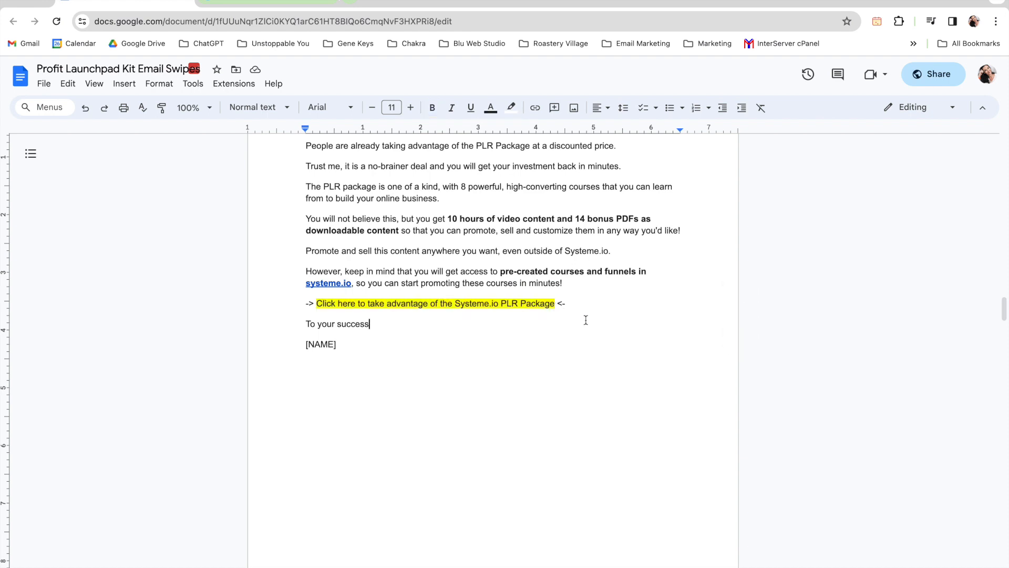
# - Review the remaining PLR offer emails and the Profit Launchpad Kit promo emails, returning to Email 1 for PLR non-buyers
pyautogui.scroll(-12, 571, 374)
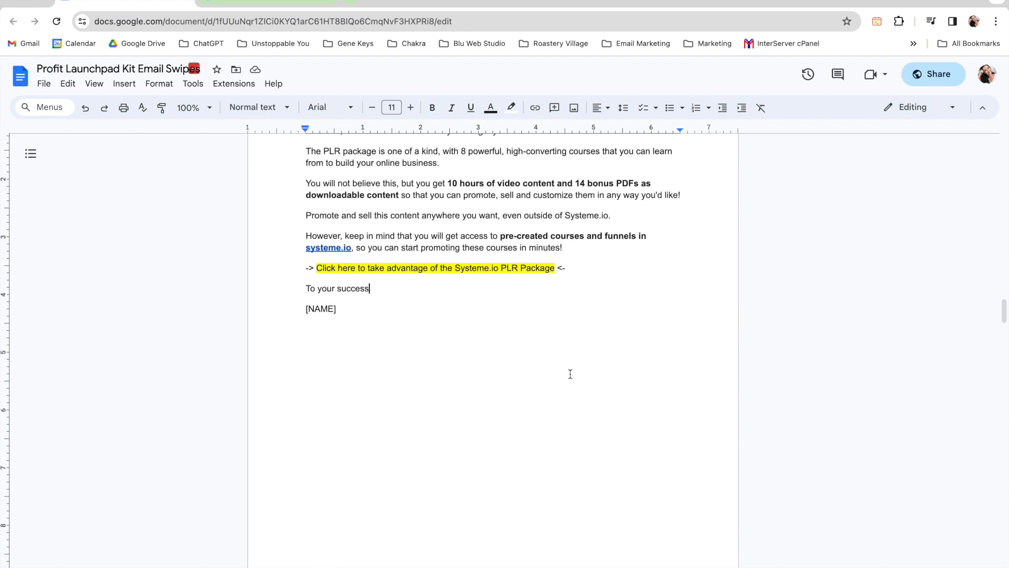
pyautogui.scroll(-20, 571, 374)
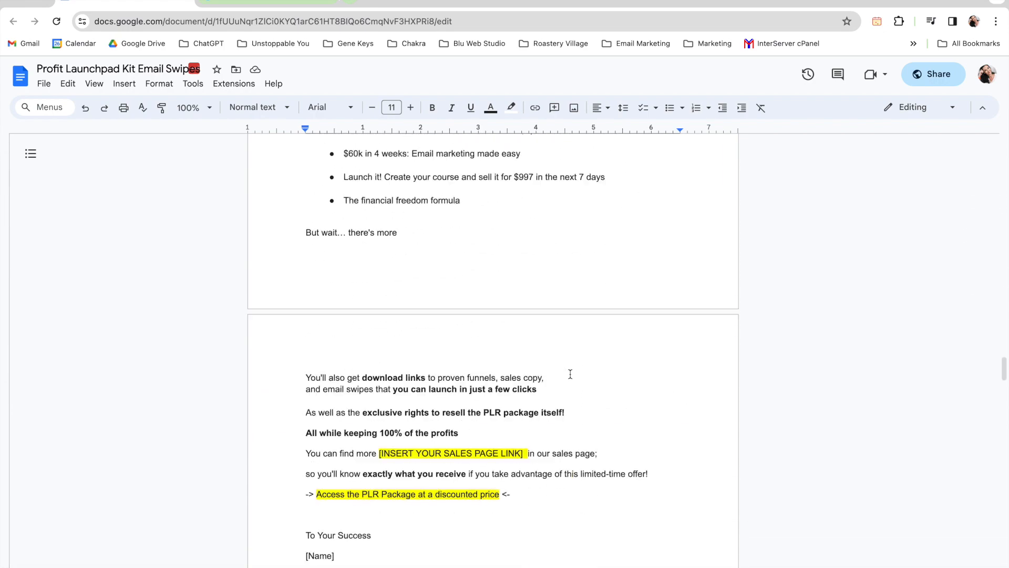
pyautogui.scroll(-15, 570, 374)
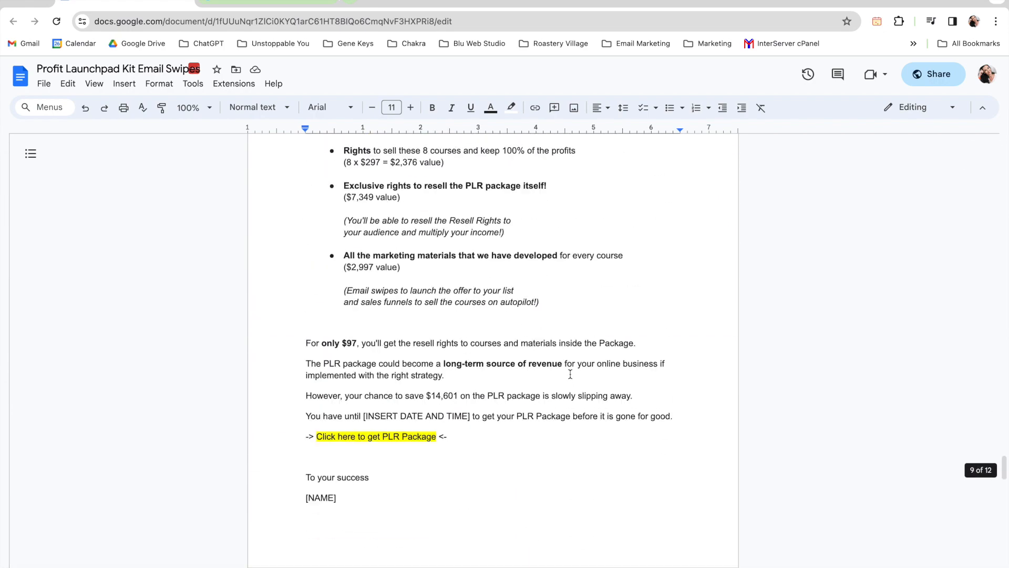
pyautogui.scroll(5, 570, 374)
pyautogui.scroll(-6, 571, 374)
pyautogui.scroll(2, 570, 374)
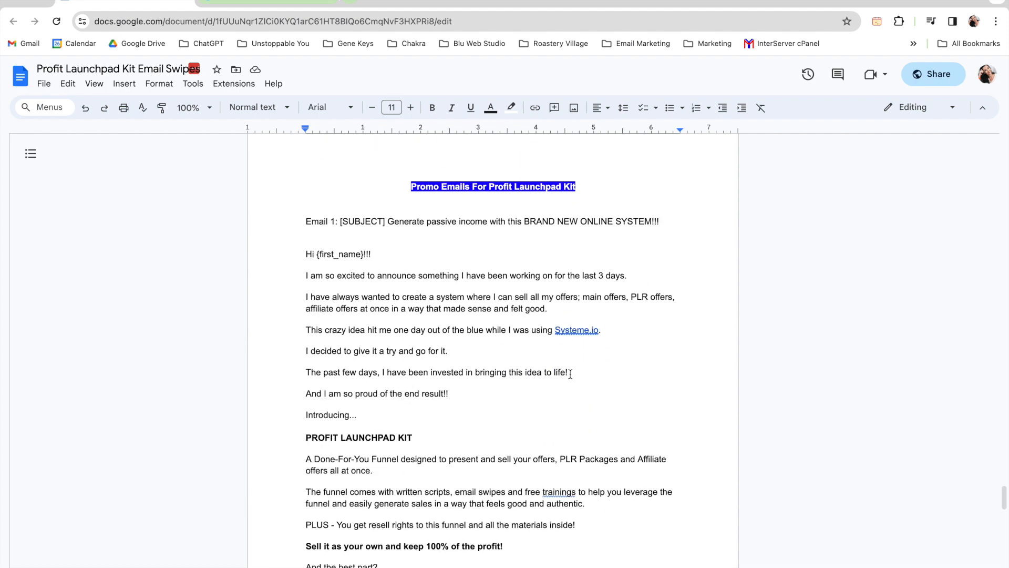
pyautogui.scroll(-20, 570, 374)
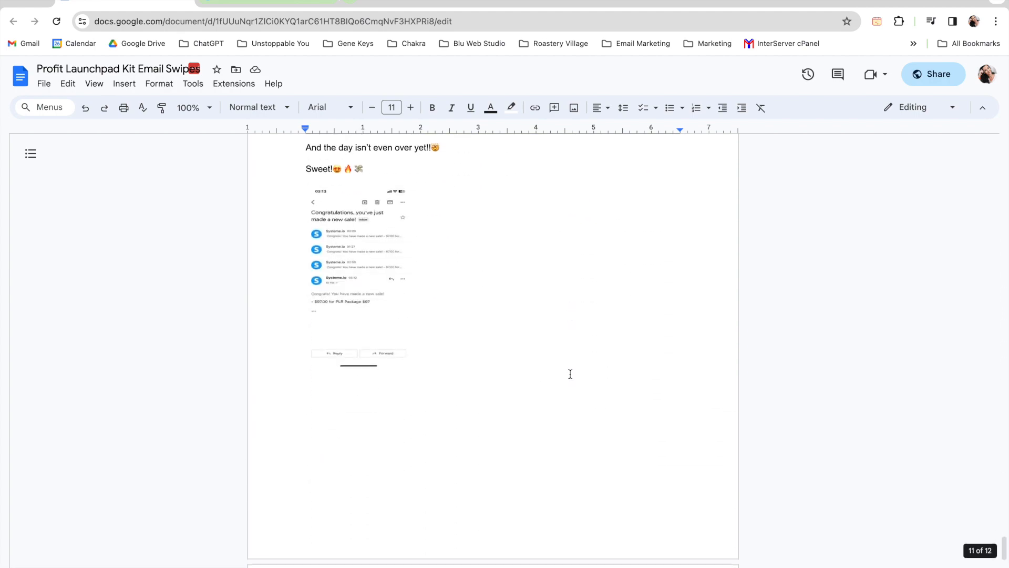
pyautogui.scroll(15, 570, 374)
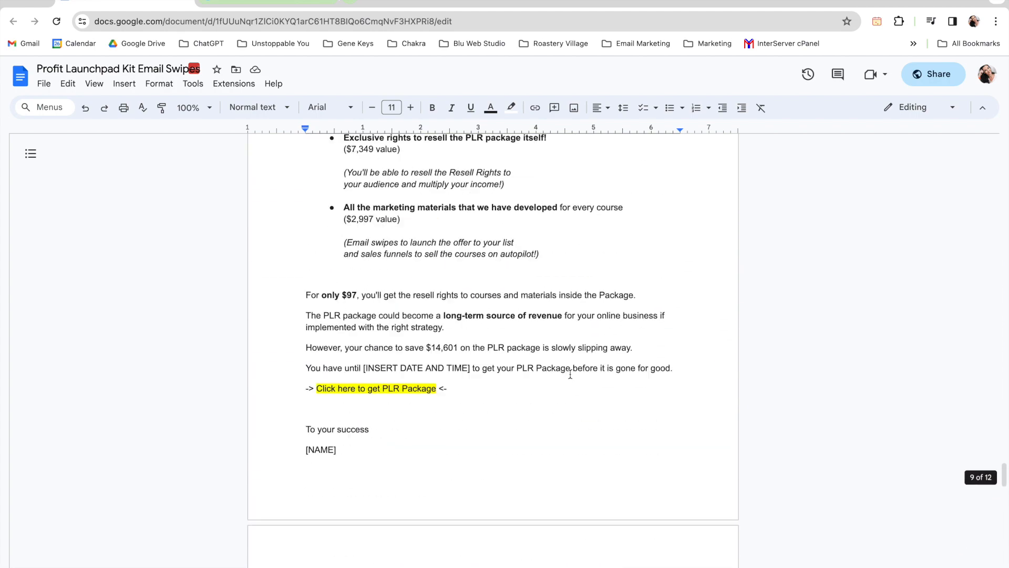
pyautogui.scroll(15, 570, 374)
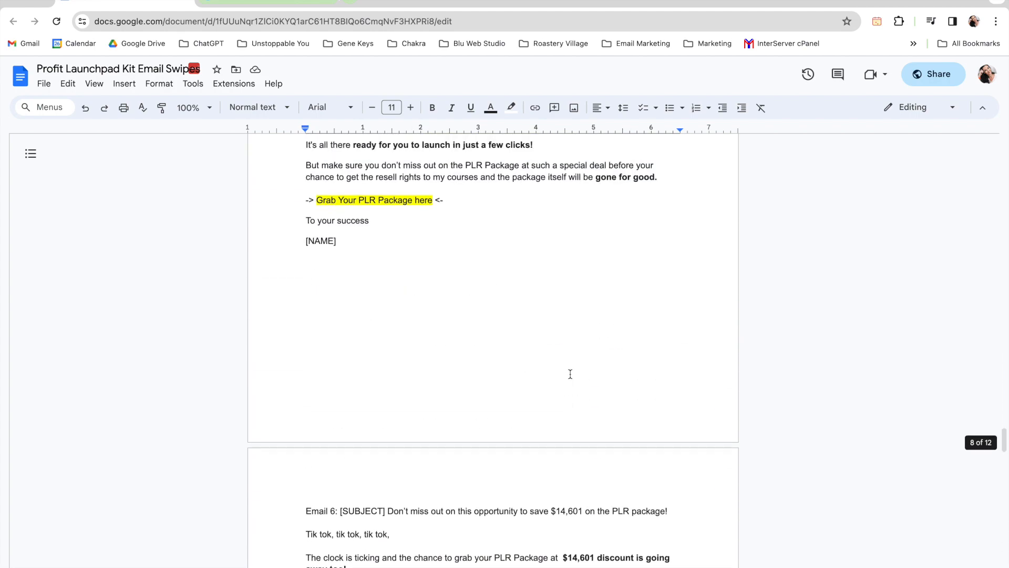
pyautogui.scroll(15, 570, 374)
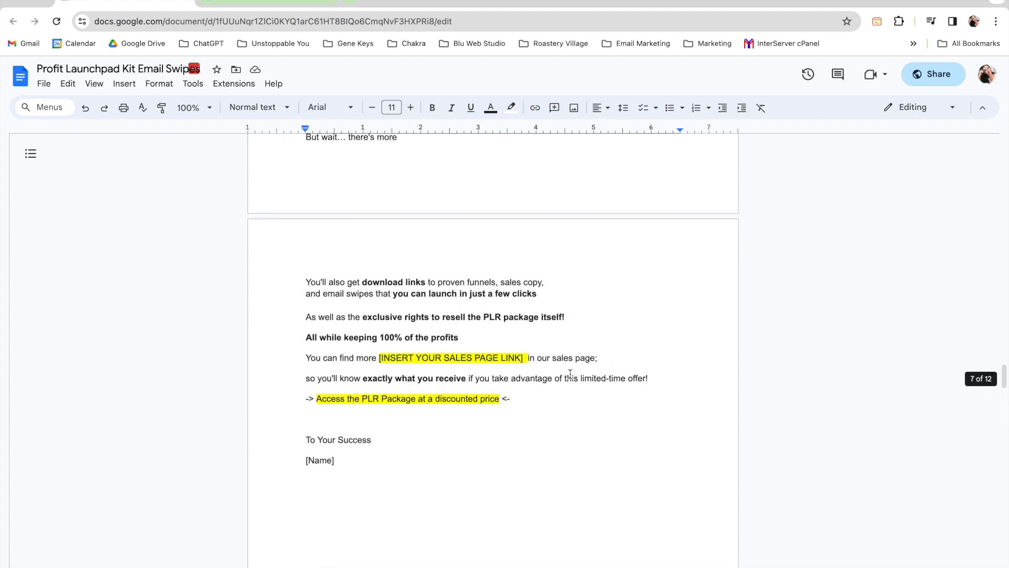
pyautogui.scroll(15, 571, 374)
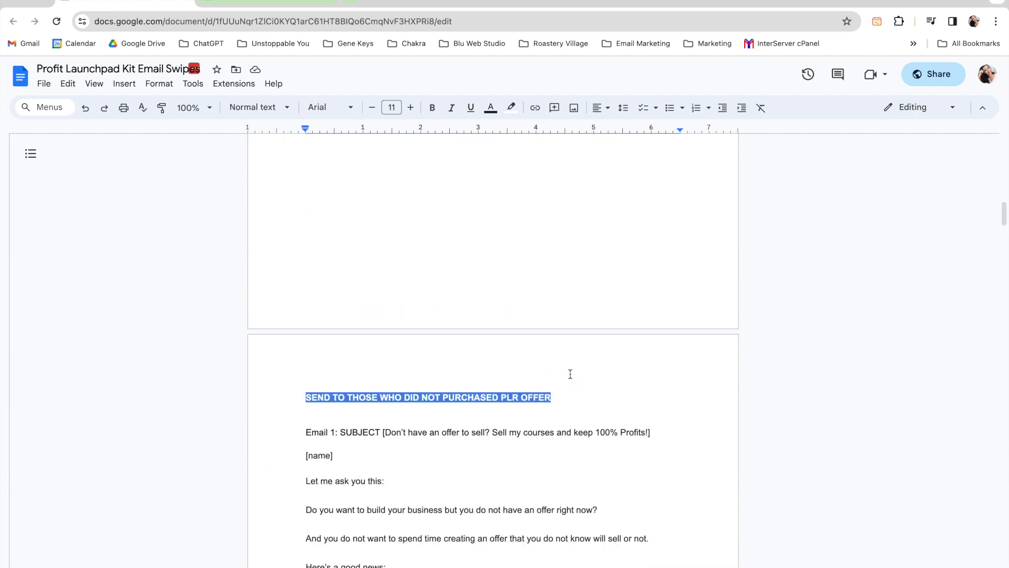
pyautogui.scroll(2, 571, 374)
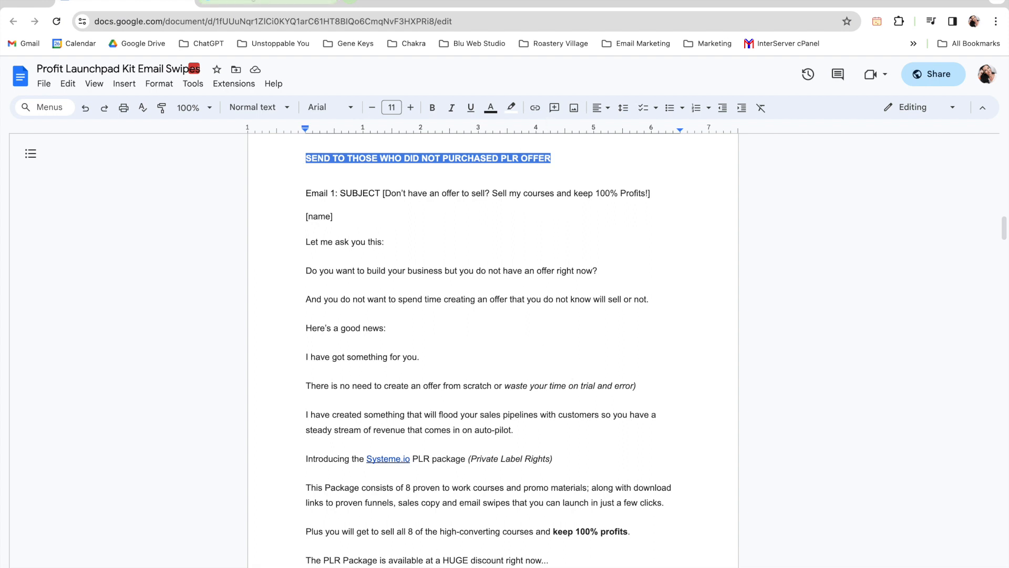
# - Switch to systeme.io and create an email campaign named "Did not purchase PLR" with no description
pyautogui.click(265, 3)
pyautogui.moveTo(648, 81)
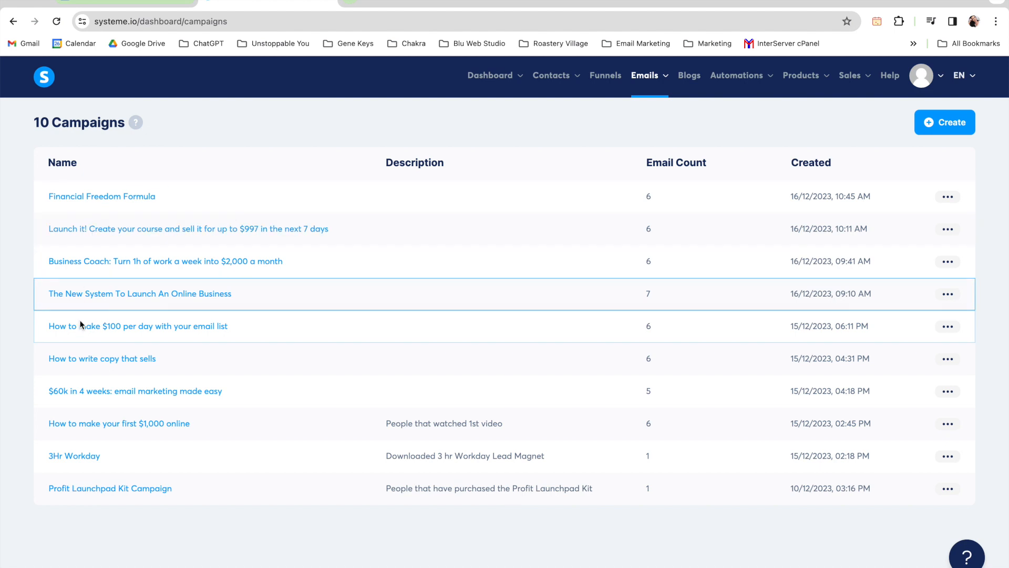
pyautogui.click(86, 199)
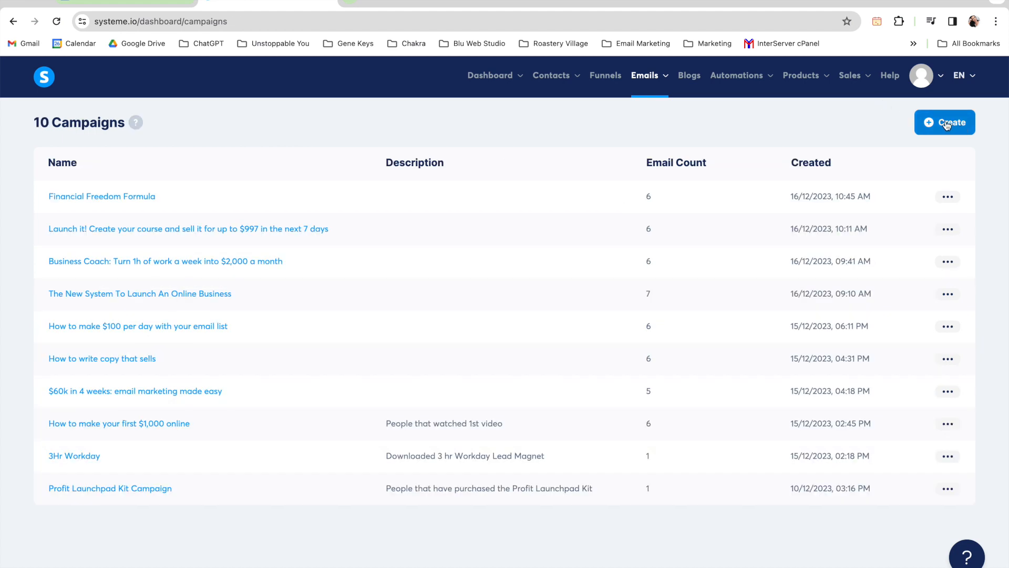
pyautogui.click(946, 125)
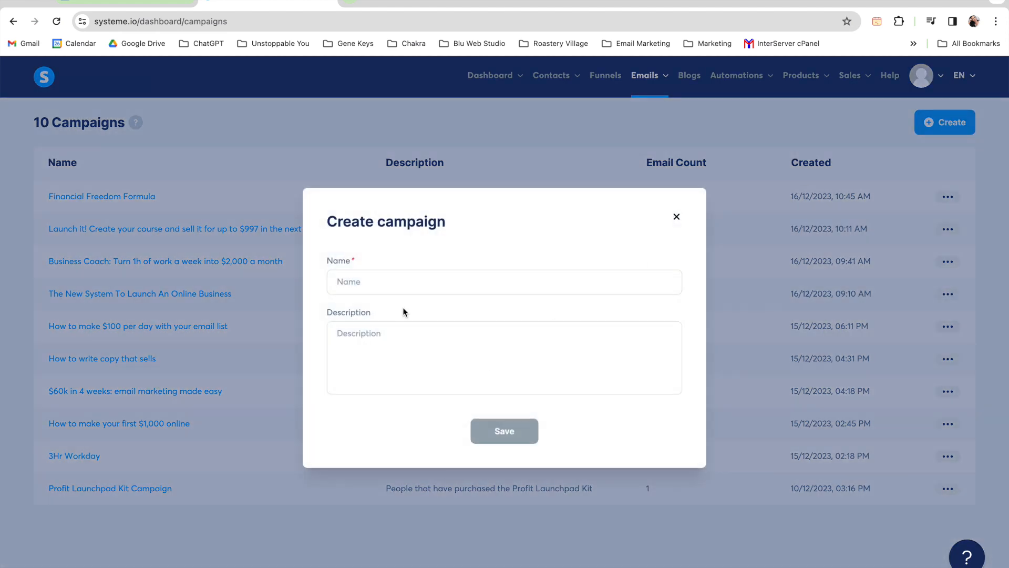
pyautogui.click(399, 282)
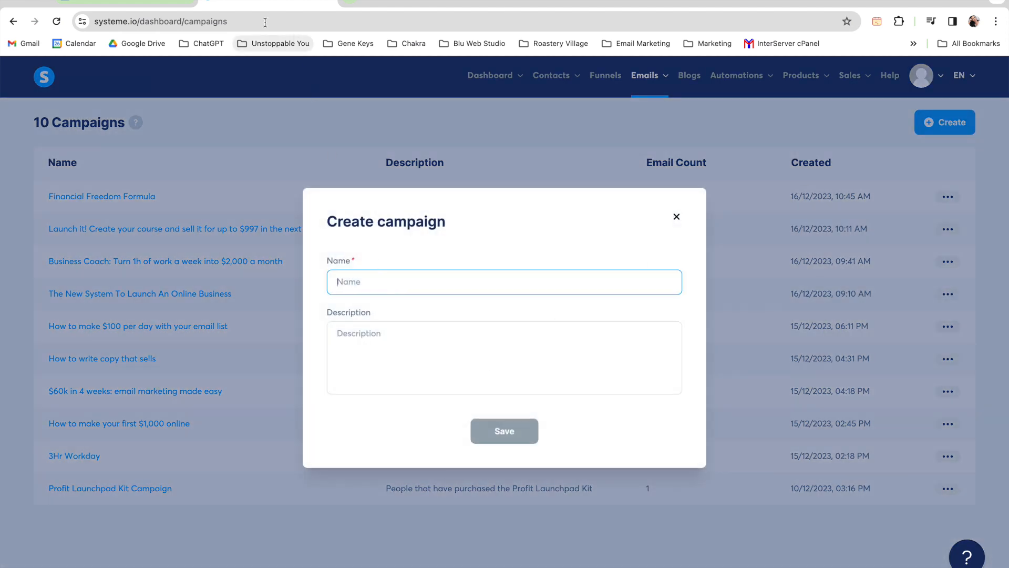
pyautogui.write('Did not purchase')
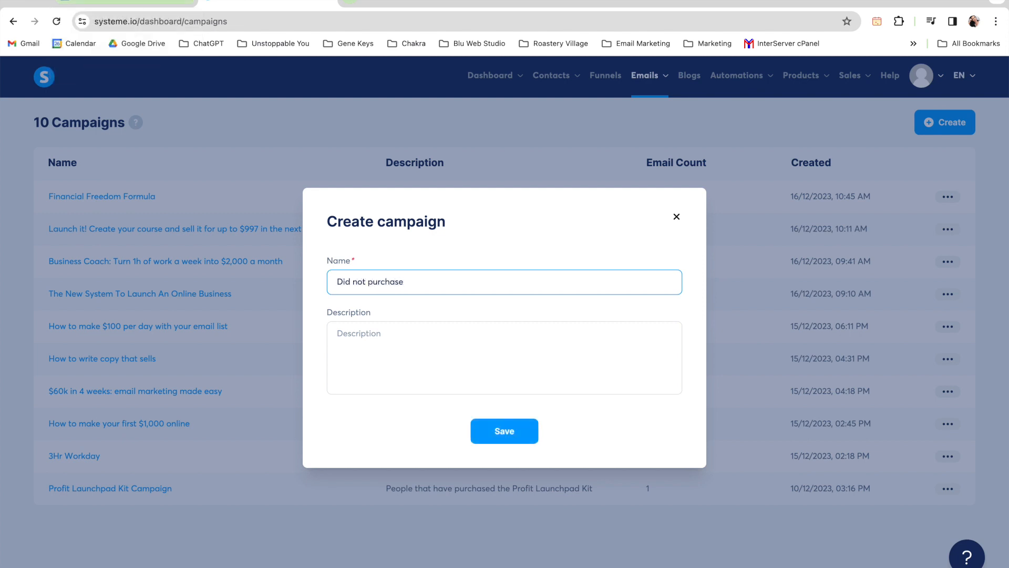
pyautogui.click(179, 5)
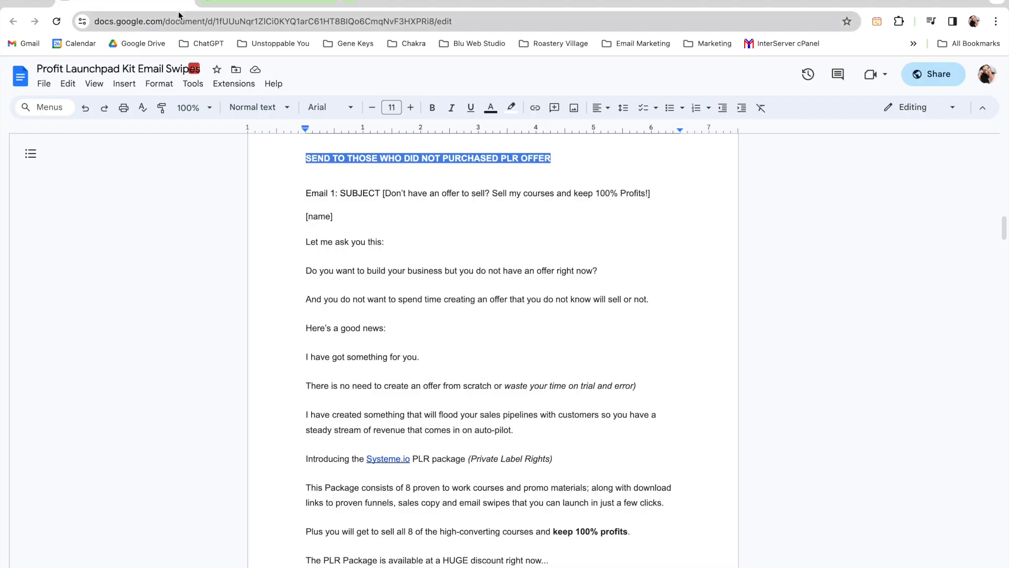
pyautogui.click(266, 4)
pyautogui.write('PLR')
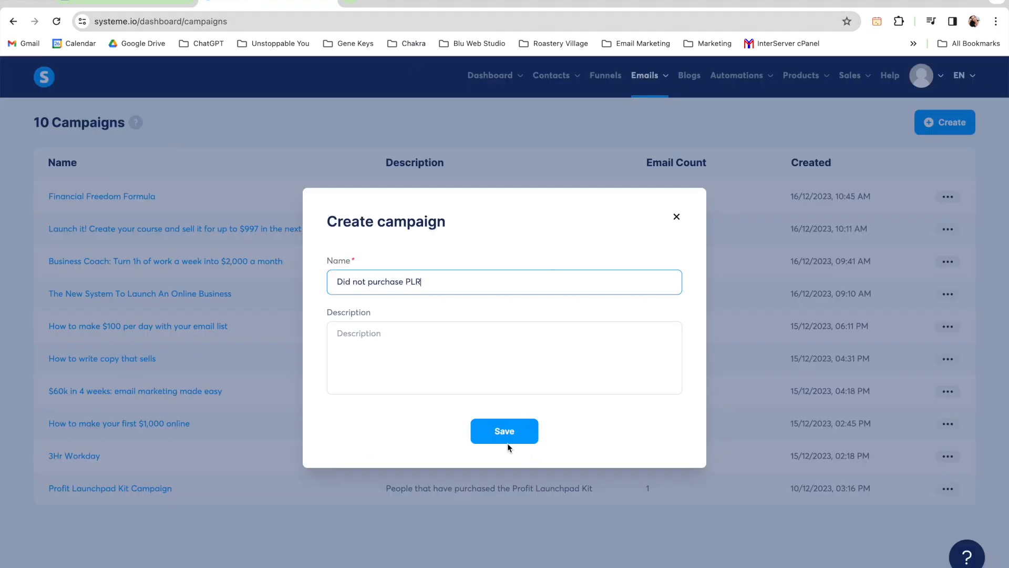
pyautogui.click(406, 333)
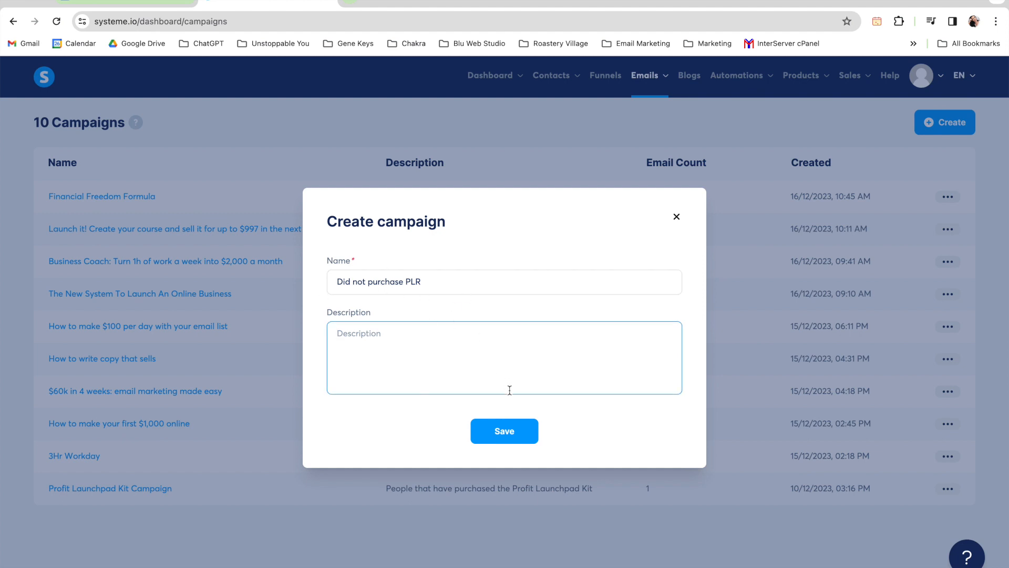
pyautogui.click(503, 431)
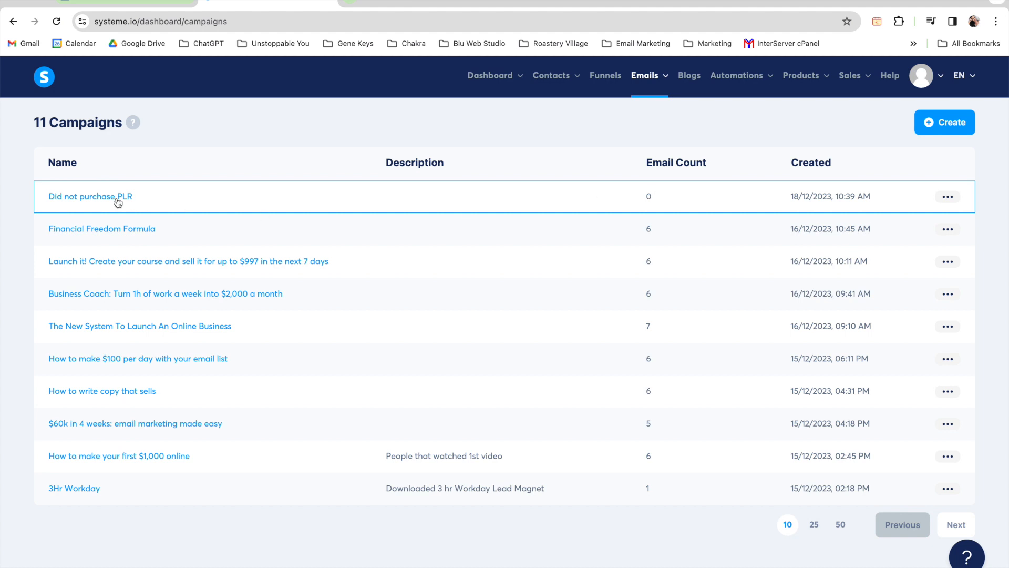
# - Start a new email in the "Did not purchase PLR" campaign and copy Email 1's subject text, without brackets, from the Google Docs email swipes
pyautogui.click(89, 197)
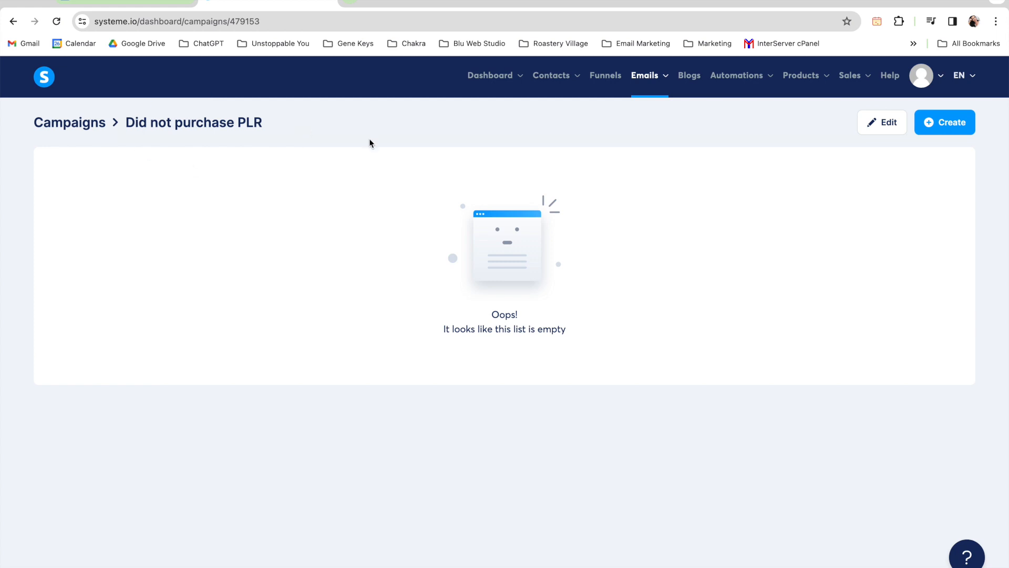
pyautogui.click(947, 122)
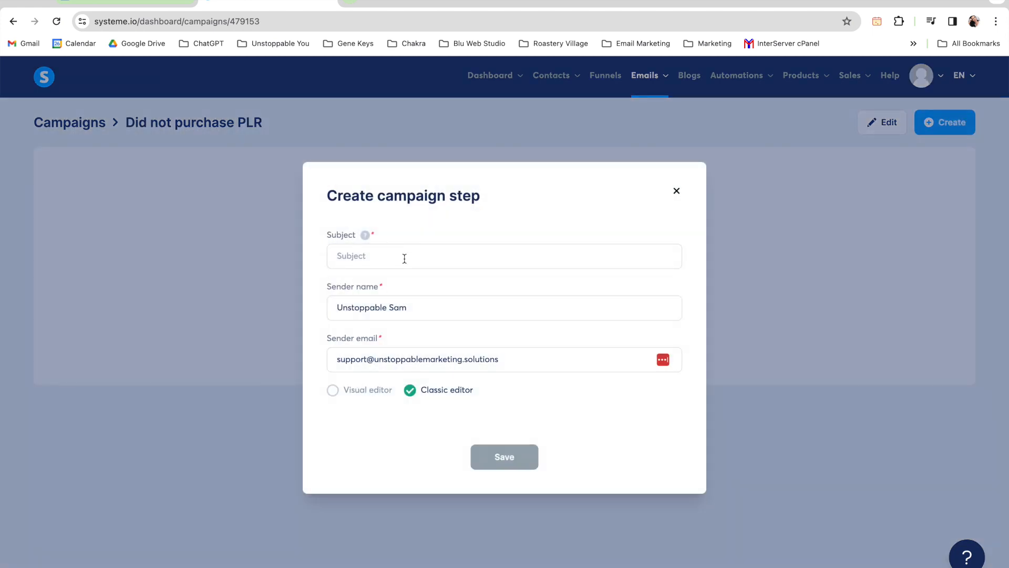
pyautogui.click(123, 3)
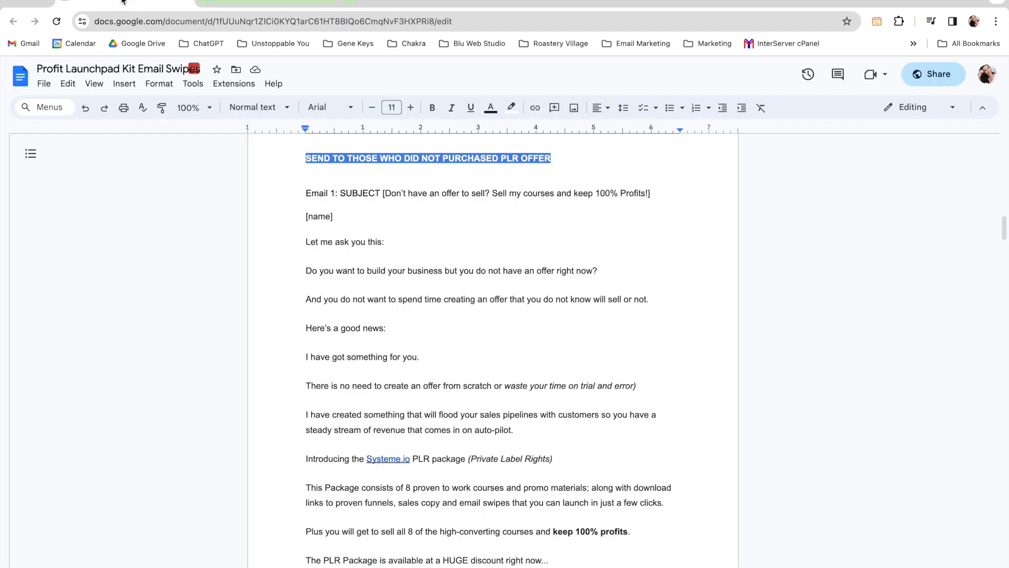
pyautogui.moveTo(383, 193); pyautogui.dragTo(680, 194)
pyautogui.click(385, 194)
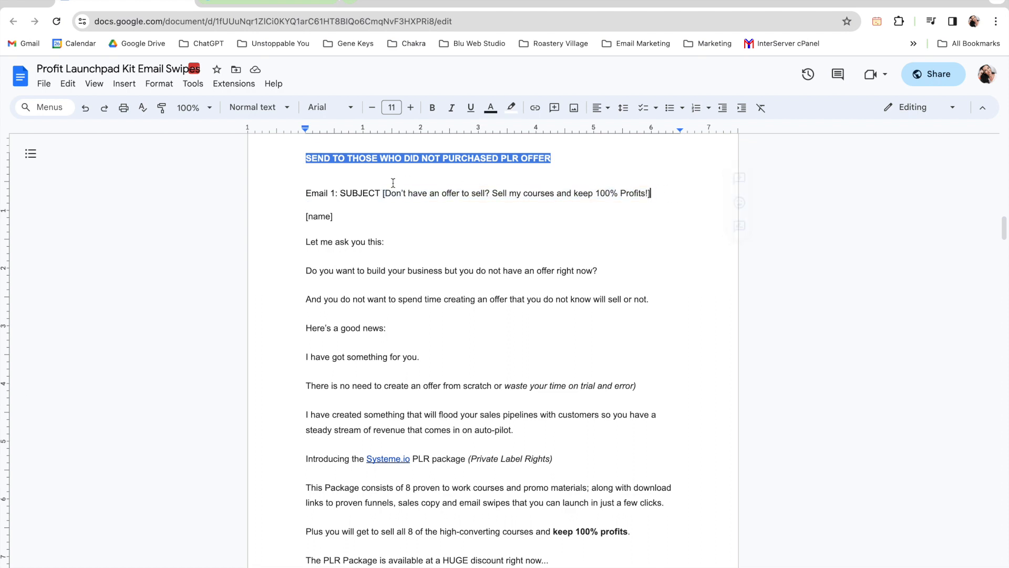
pyautogui.moveTo(385, 194); pyautogui.dragTo(648, 193)
pyautogui.hotkey('ctrl', 'c')
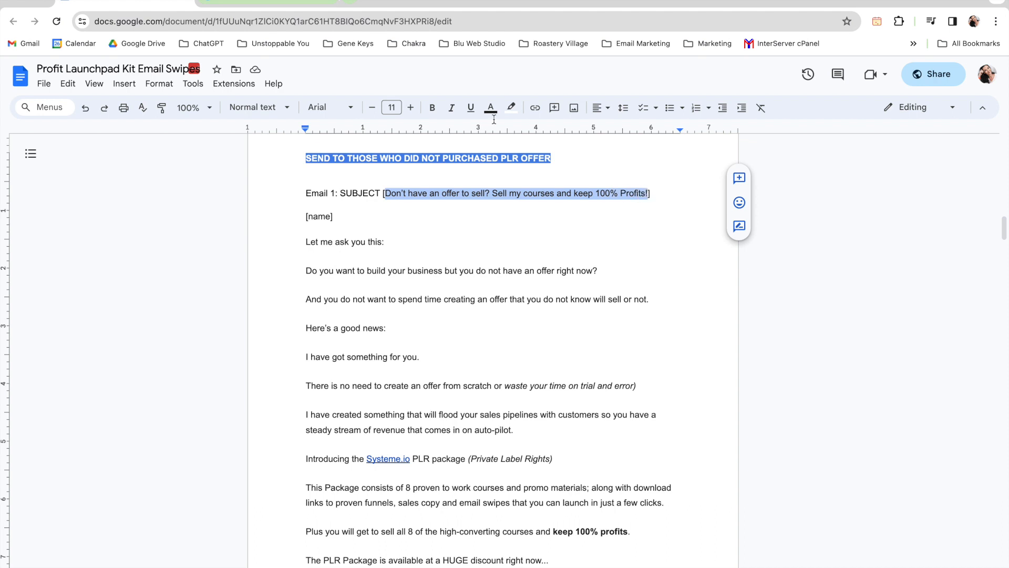
# - Back in systeme.io, set the email's subject to "Don't have an offer to sell? Sell my courses and keep 100% Profits!" and save the campaign step
pyautogui.click(269, 2)
pyautogui.click(352, 246)
pyautogui.hotkey('ctrl', 'v')
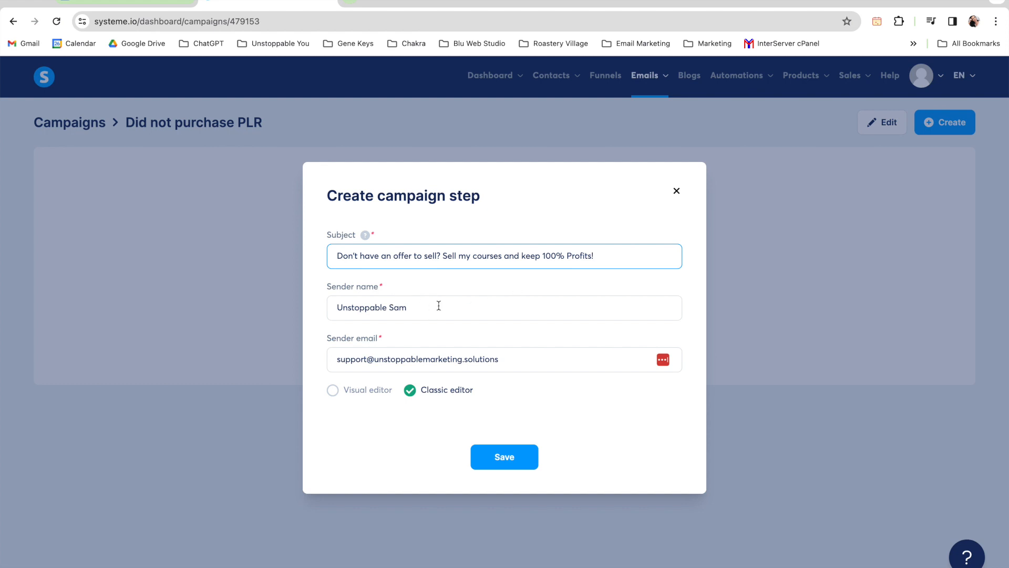
pyautogui.click(439, 305)
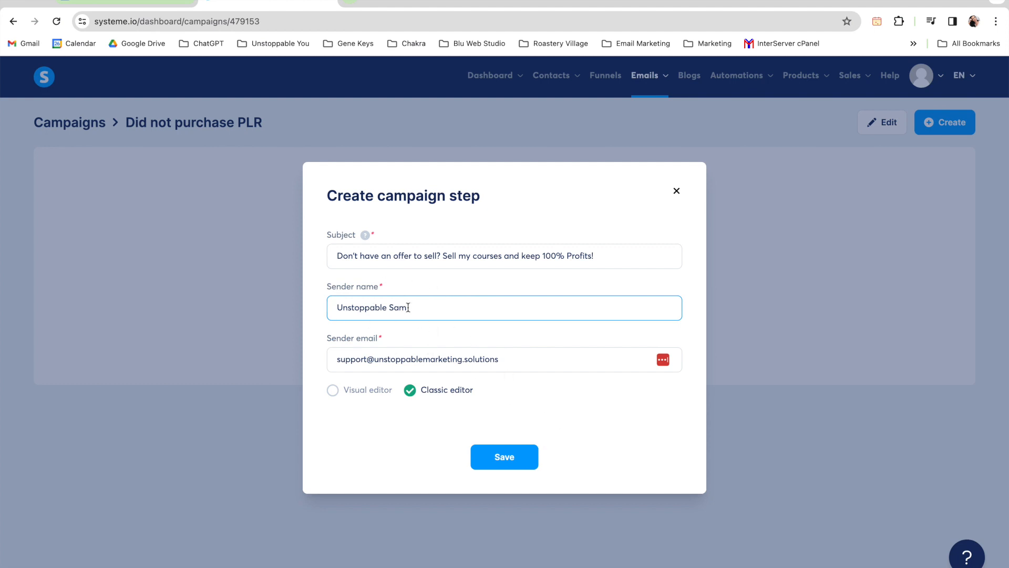
pyautogui.click(502, 459)
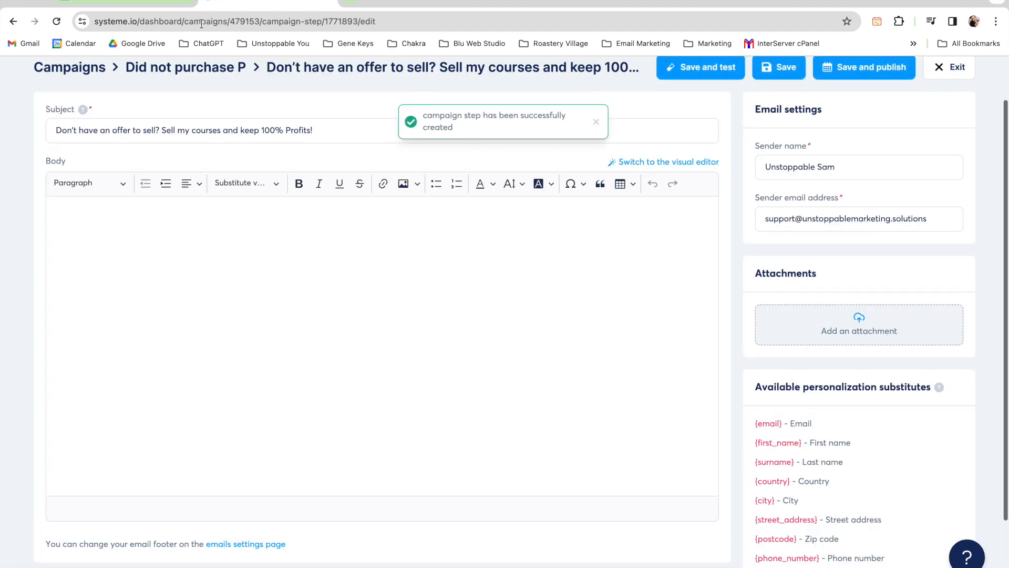
# - Copy Email 1's full body text from the Google Docs email swipes and paste it into the systeme.io email body
pyautogui.click(117, 2)
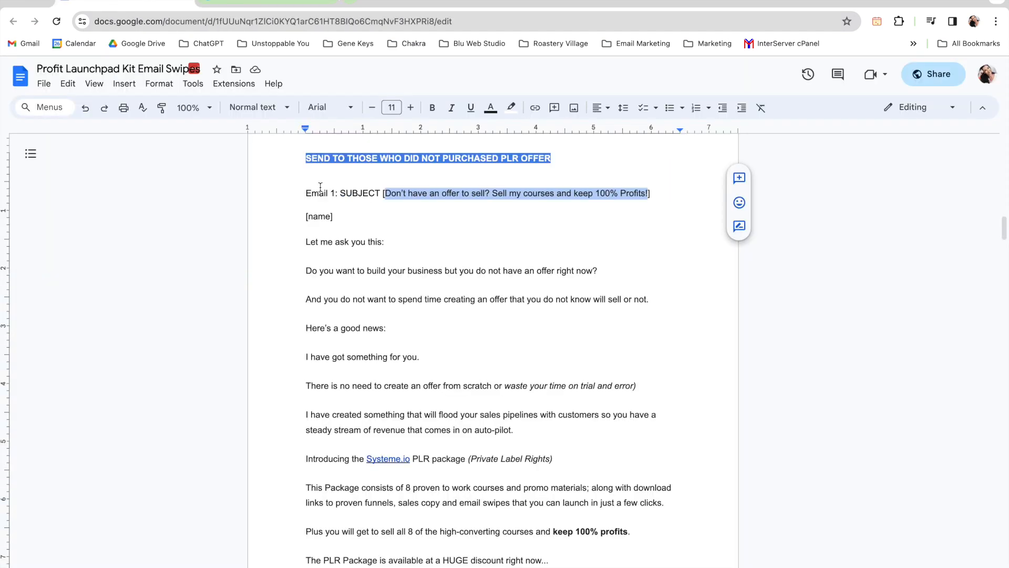
pyautogui.moveTo(306, 219); pyautogui.dragTo(375, 443)
pyautogui.hotkey('ctrl', 'c')
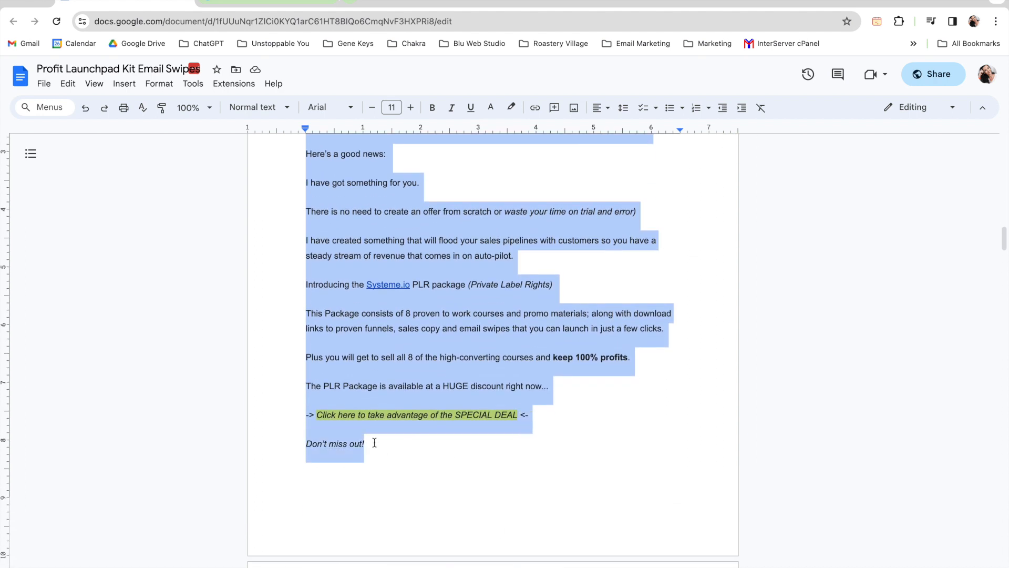
pyautogui.scroll(-3, 374, 443)
pyautogui.scroll(4, 374, 443)
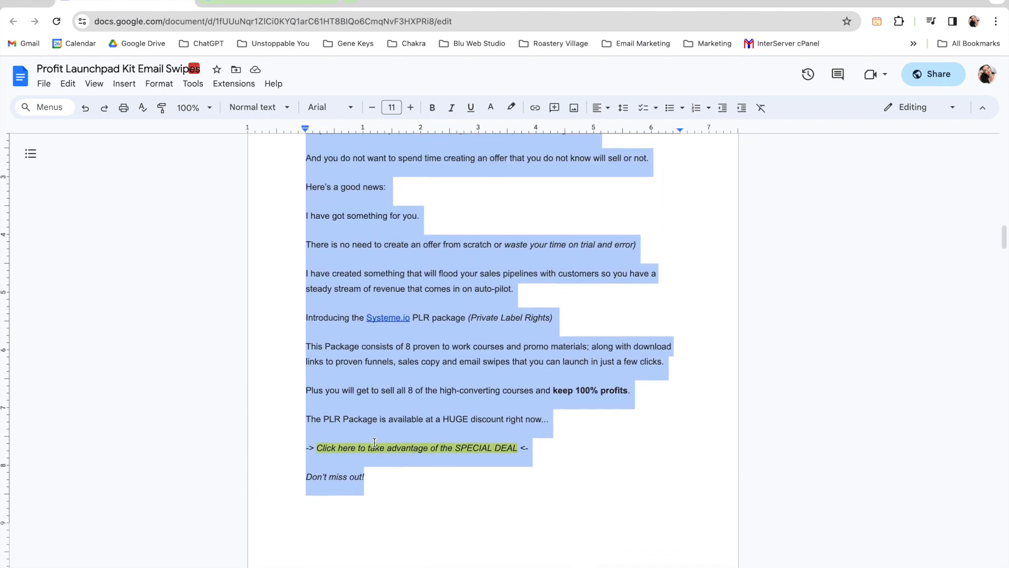
pyautogui.click(239, 7)
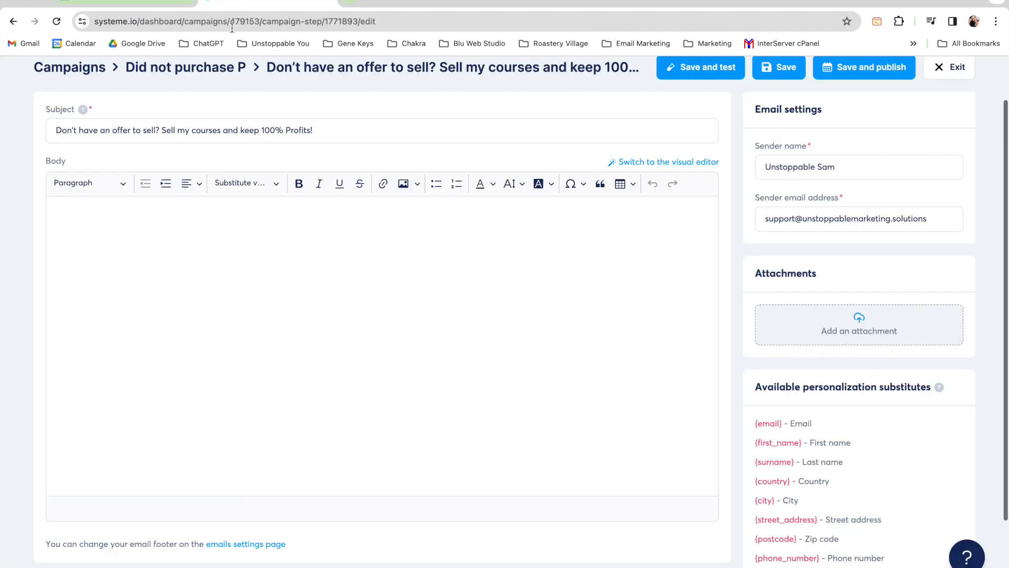
pyautogui.click(209, 299)
pyautogui.hotkey('ctrl', 'v')
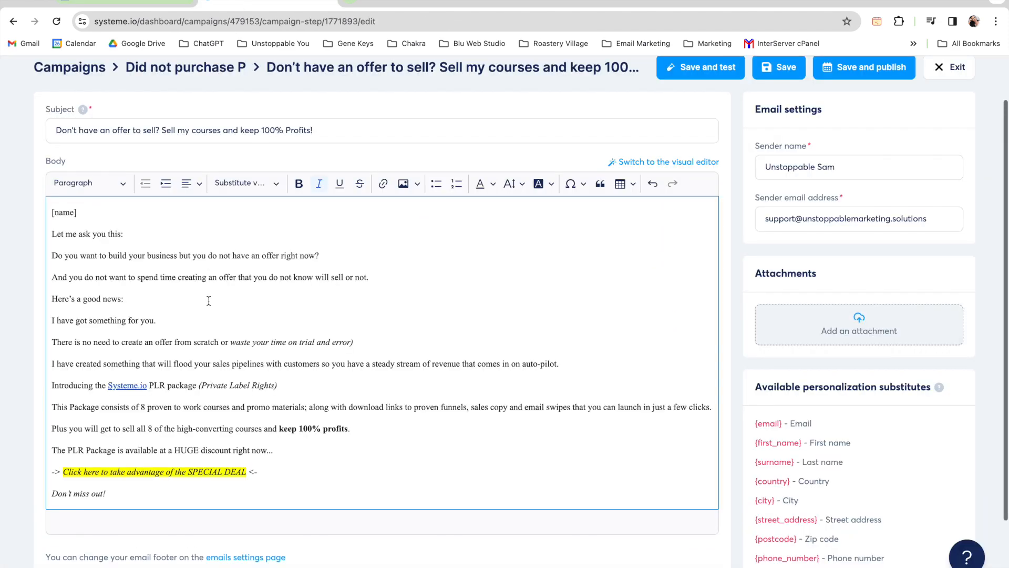
# - Replace the [name] placeholder at the start of the email body with the First name substitution value
pyautogui.moveTo(92, 213); pyautogui.dragTo(48, 213)
pyautogui.click(259, 185)
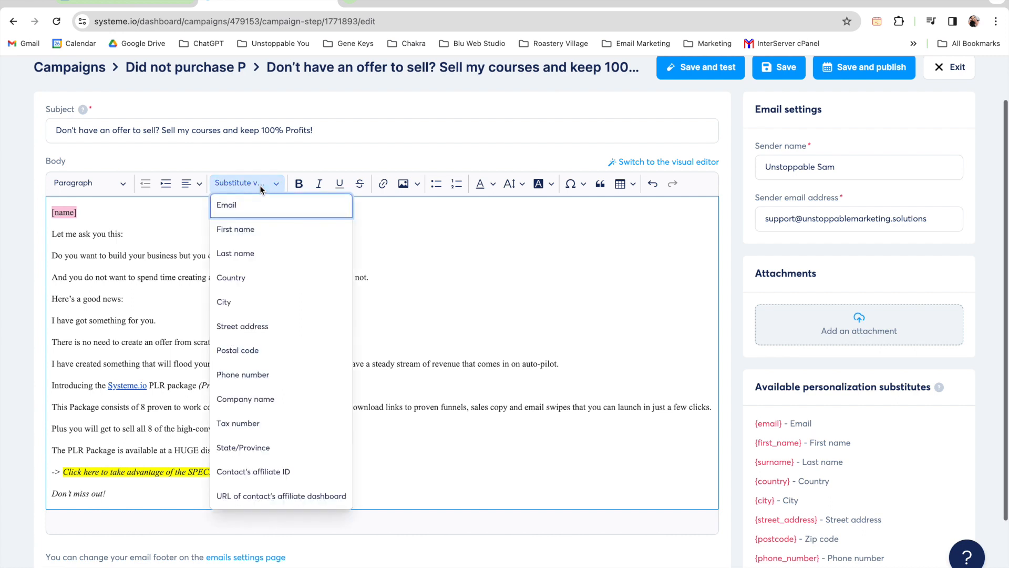
pyautogui.click(255, 231)
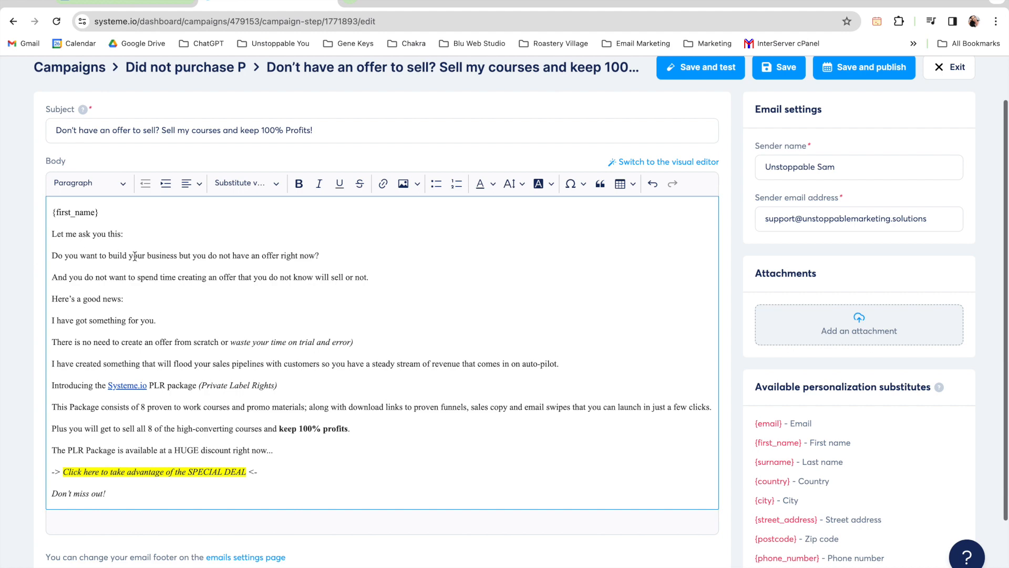
pyautogui.scroll(-1, 172, 295)
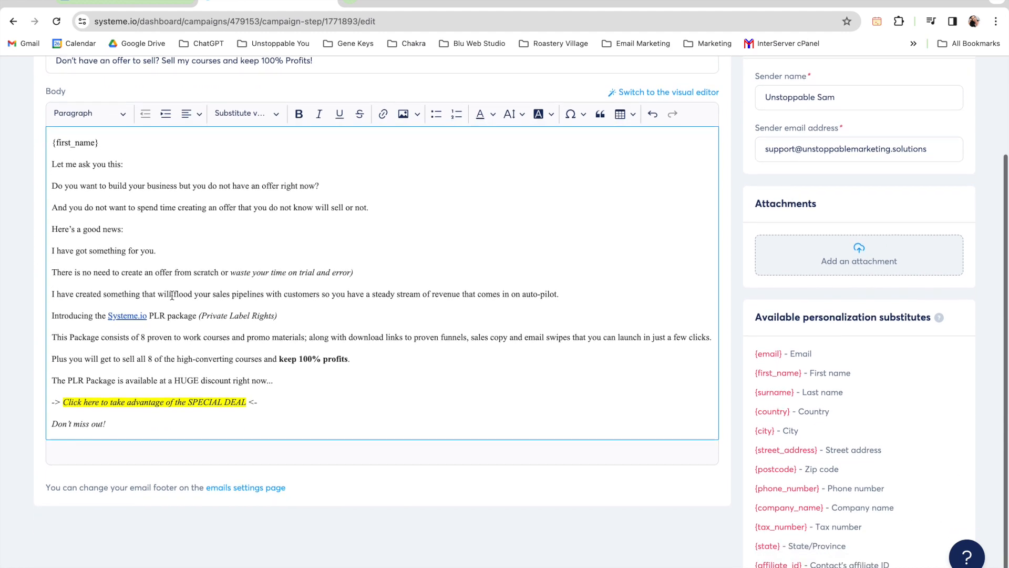
pyautogui.scroll(1, 172, 296)
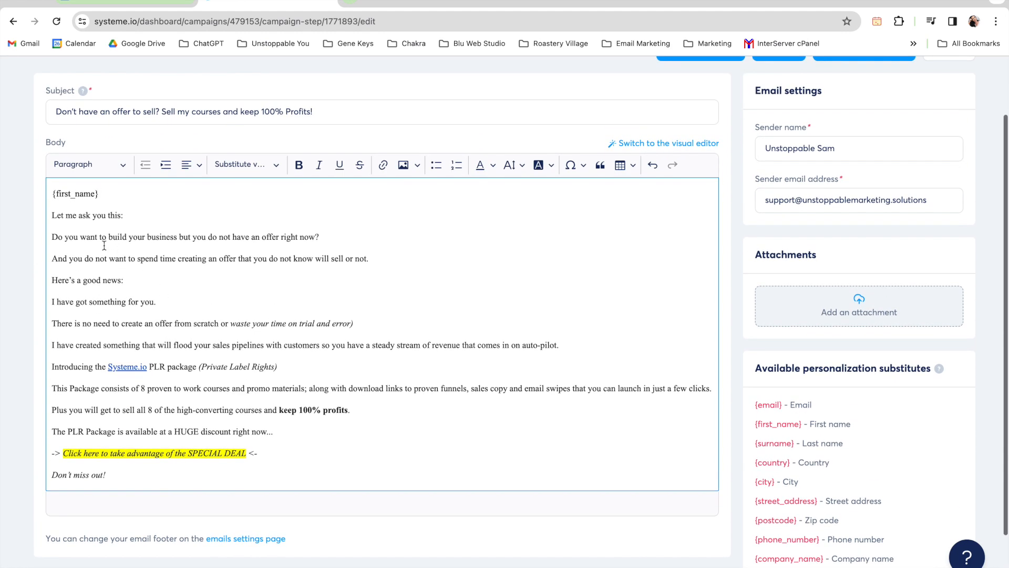
pyautogui.click(335, 232)
pyautogui.write('cshkafhskjfaks')
pyautogui.press('BackSpace')
pyautogui.press('BackSpace')
pyautogui.press('BackSpace')
pyautogui.press('BackSpace')
pyautogui.press('BackSpace')
pyautogui.press('BackSpace')
pyautogui.press('BackSpace')
pyautogui.press('BackSpace')
pyautogui.press('BackSpace')
pyautogui.press('BackSpace')
pyautogui.press('BackSpace')
pyautogui.press('BackSpace')
pyautogui.press('BackSpace')
pyautogui.press('BackSpace')
pyautogui.press('BackSpace')
# - Make the line "Here's a good news:" bold, italic and underlined
pyautogui.moveTo(124, 281); pyautogui.dragTo(32, 279)
pyautogui.click(298, 166)
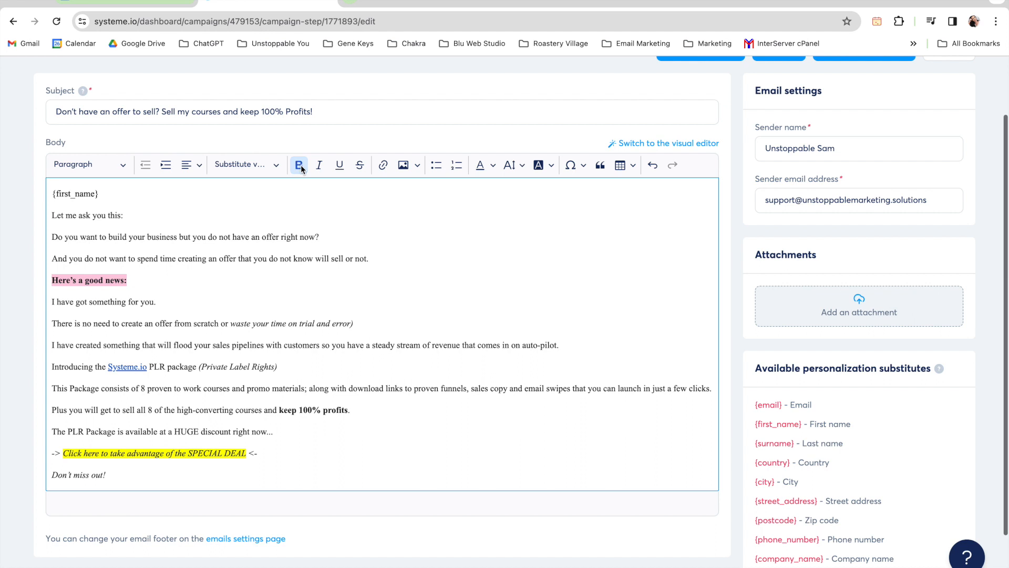
pyautogui.click(318, 165)
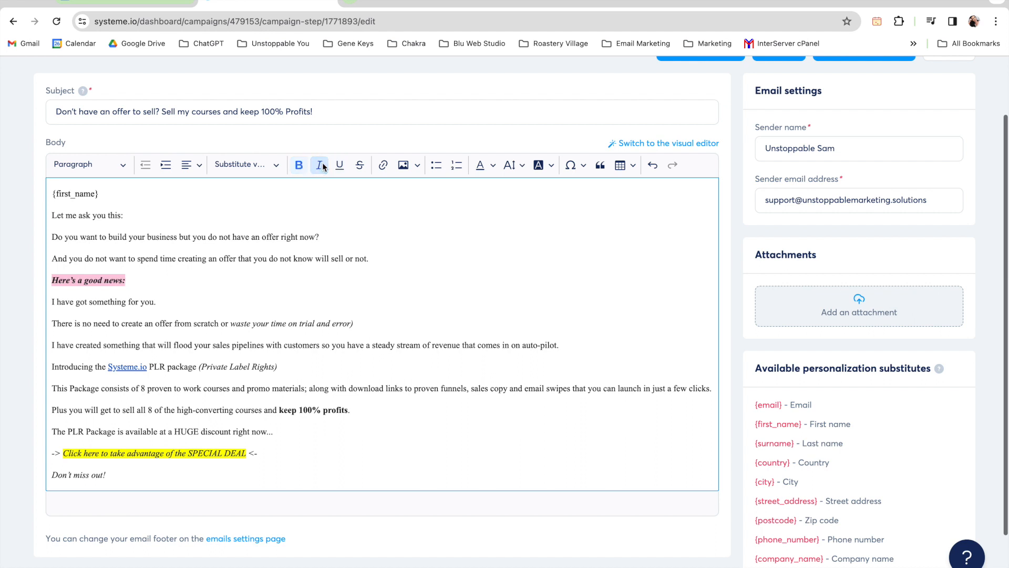
pyautogui.click(339, 165)
pyautogui.click(355, 228)
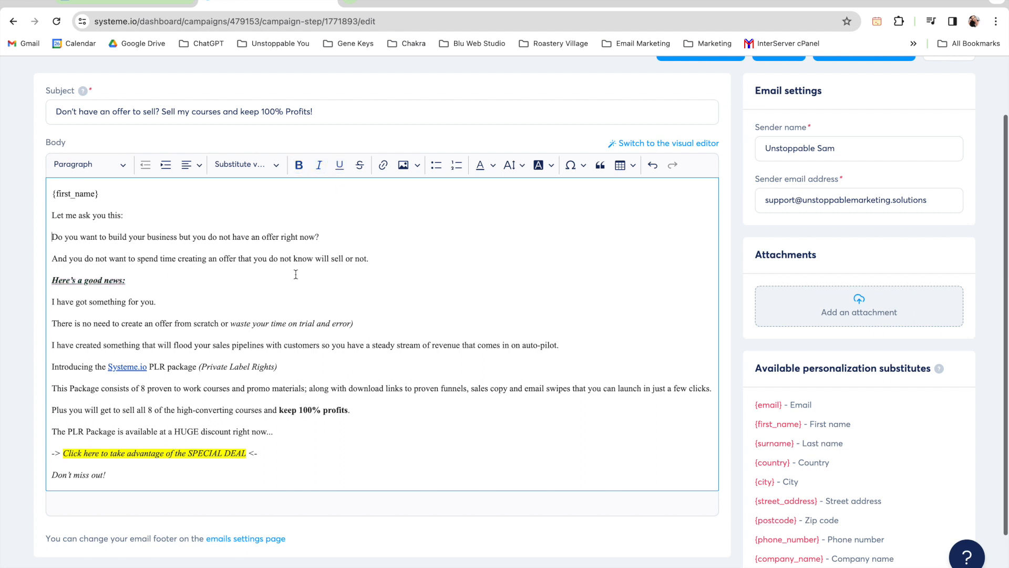
# - Check the link address behind "Systeme.io" in the email body
pyautogui.scroll(-1, 292, 277)
pyautogui.click(109, 321)
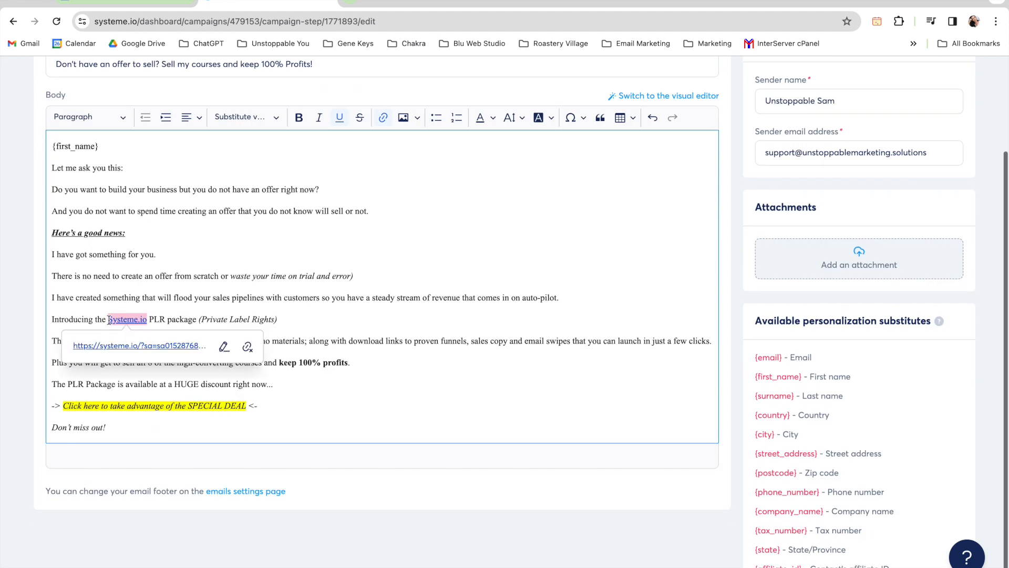
pyautogui.scroll(1, 109, 320)
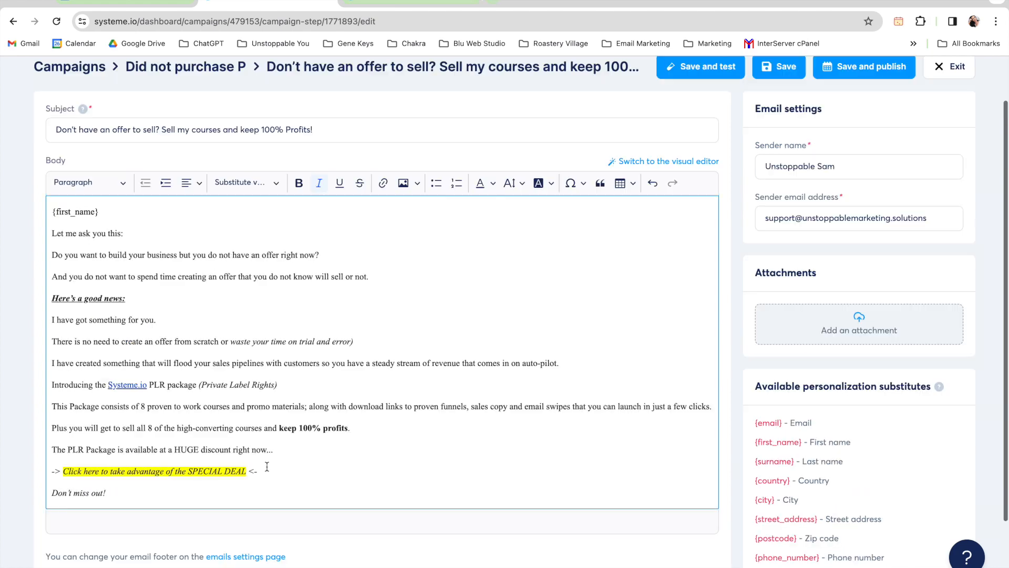
# - Select "Click here to take advantage of the SPECIAL DEAL" and copy the Payment Page (final version) URL from the PLR - Courses funnel
pyautogui.moveTo(256, 469); pyautogui.dragTo(63, 472)
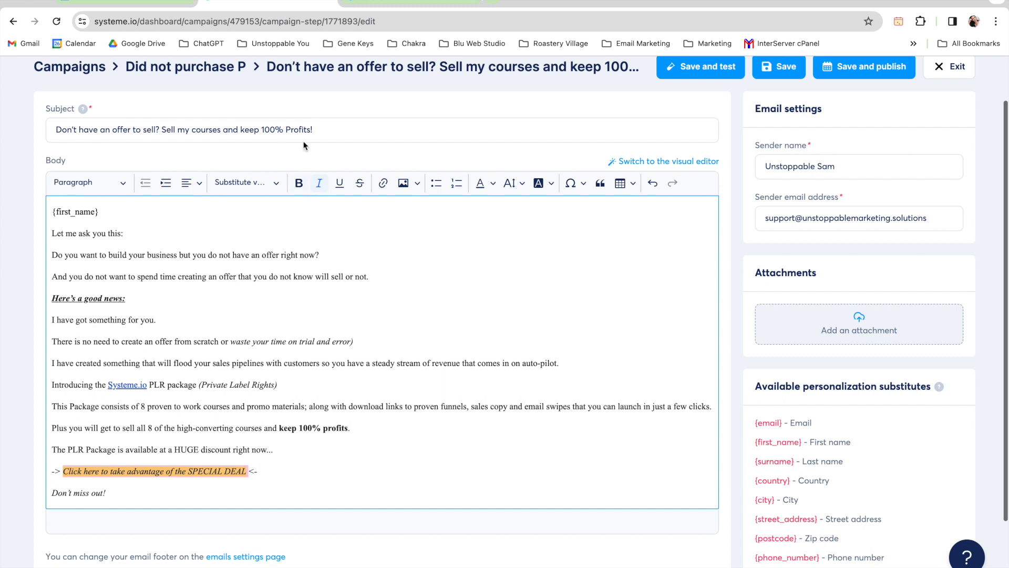
pyautogui.click(380, 4)
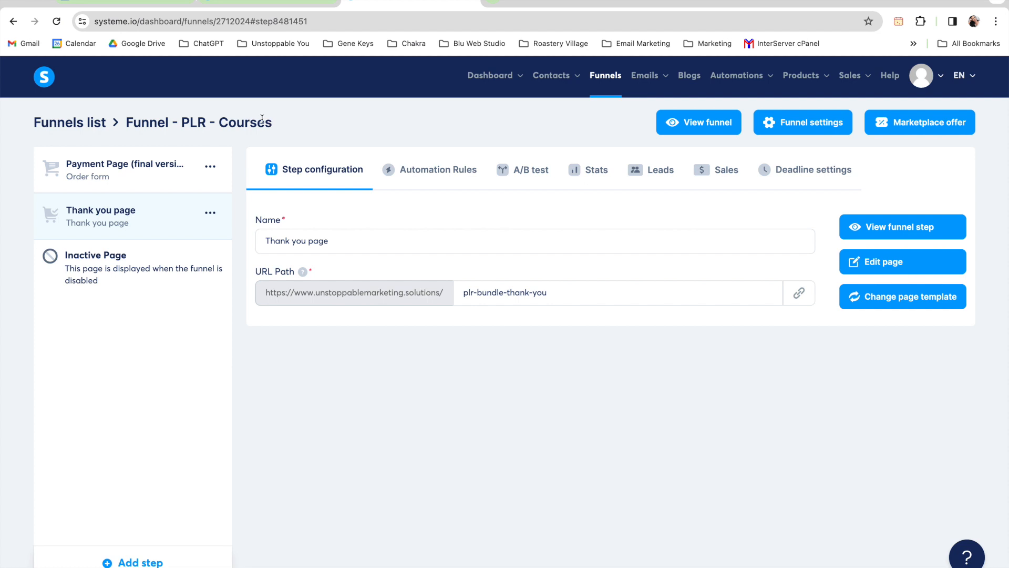
pyautogui.click(82, 171)
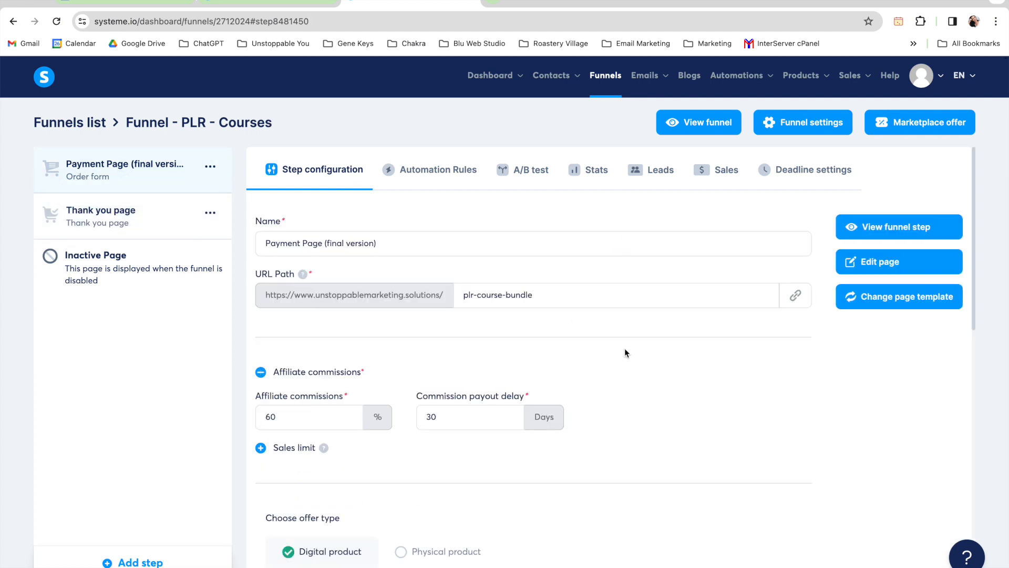
pyautogui.click(797, 296)
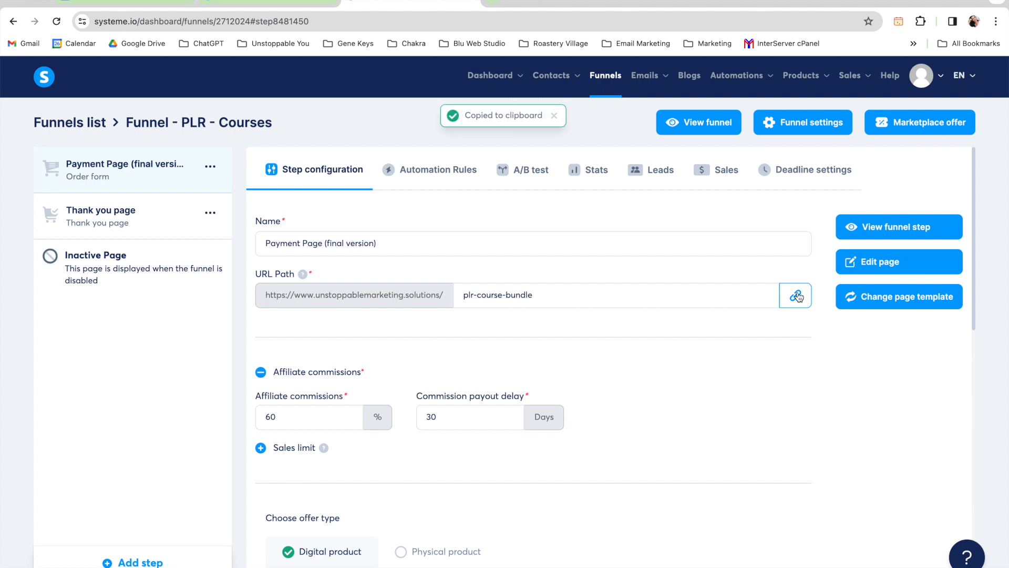
# - View the live PLR course bundle payment page and look through its content
pyautogui.click(884, 227)
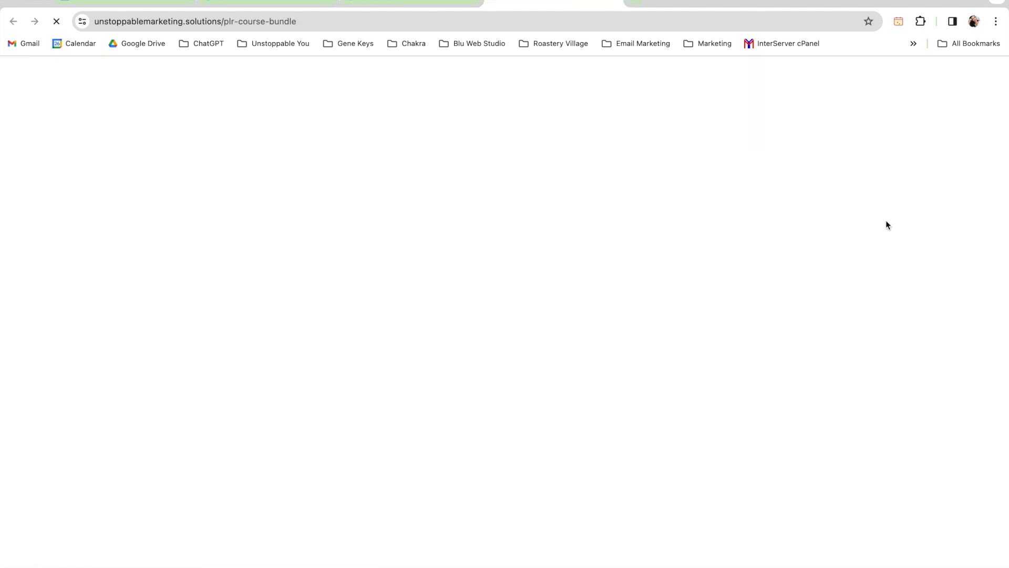
pyautogui.scroll(-3, 834, 313)
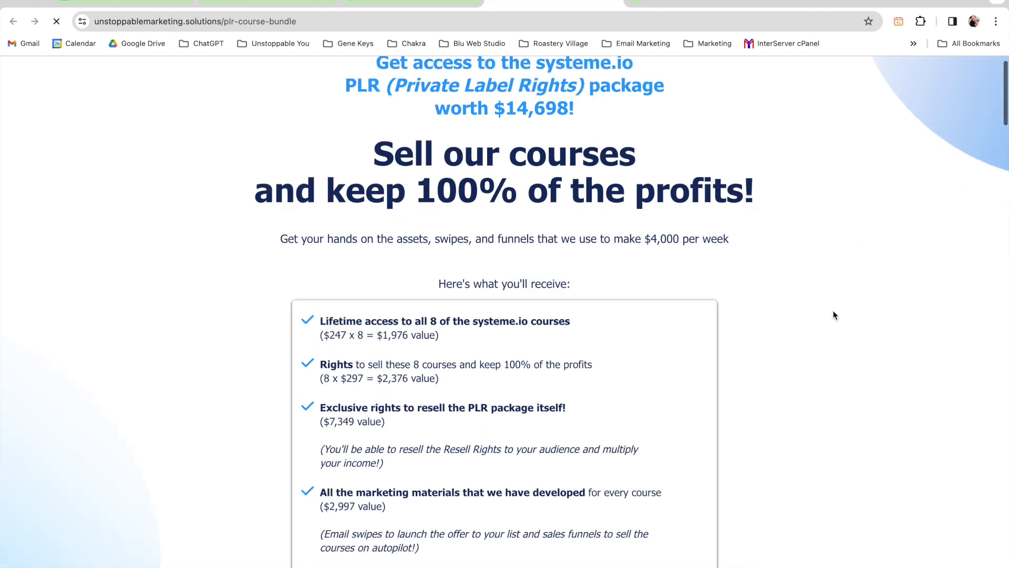
pyautogui.scroll(-8, 834, 314)
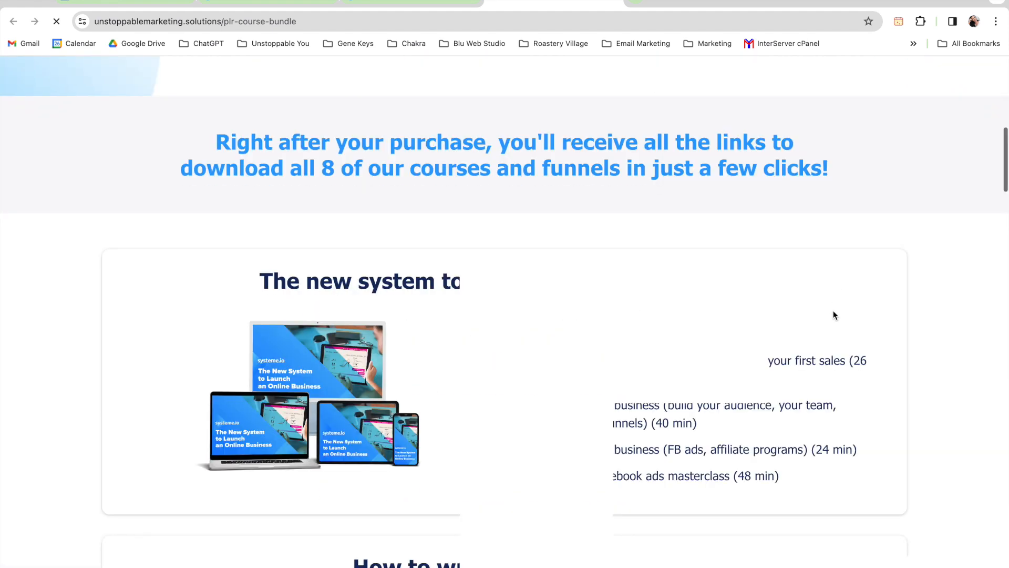
# - Back in the email, link "Click here to take advantage of the SPECIAL DEAL" to the copied plr-course-bundle URL
pyautogui.click(268, 3)
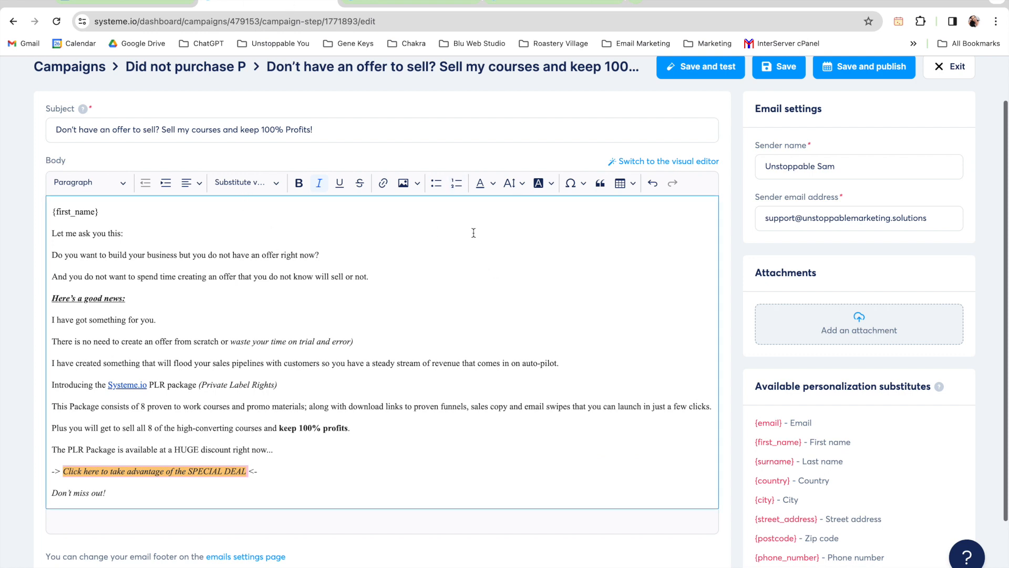
pyautogui.click(382, 184)
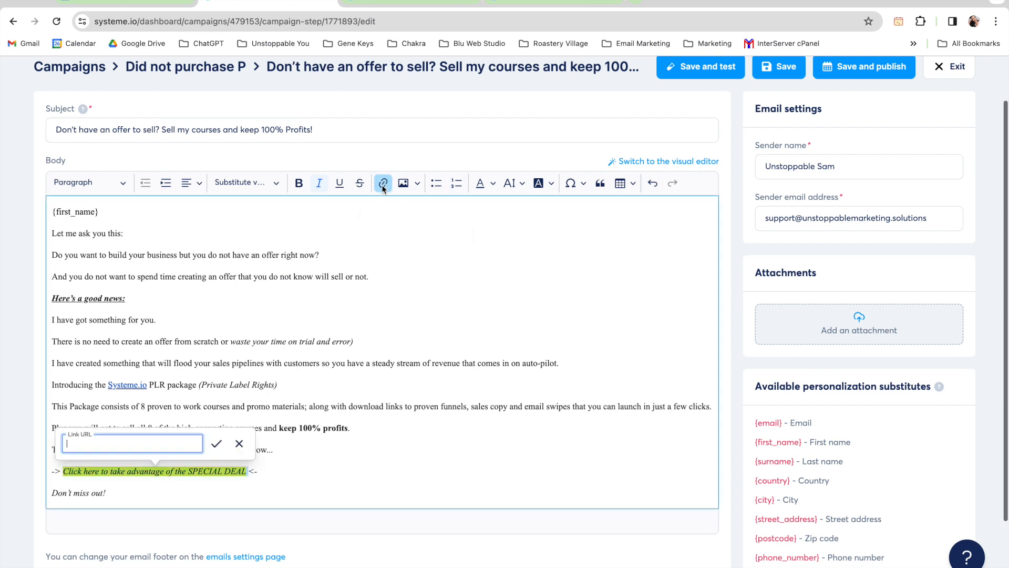
pyautogui.hotkey('ctrl', 'v')
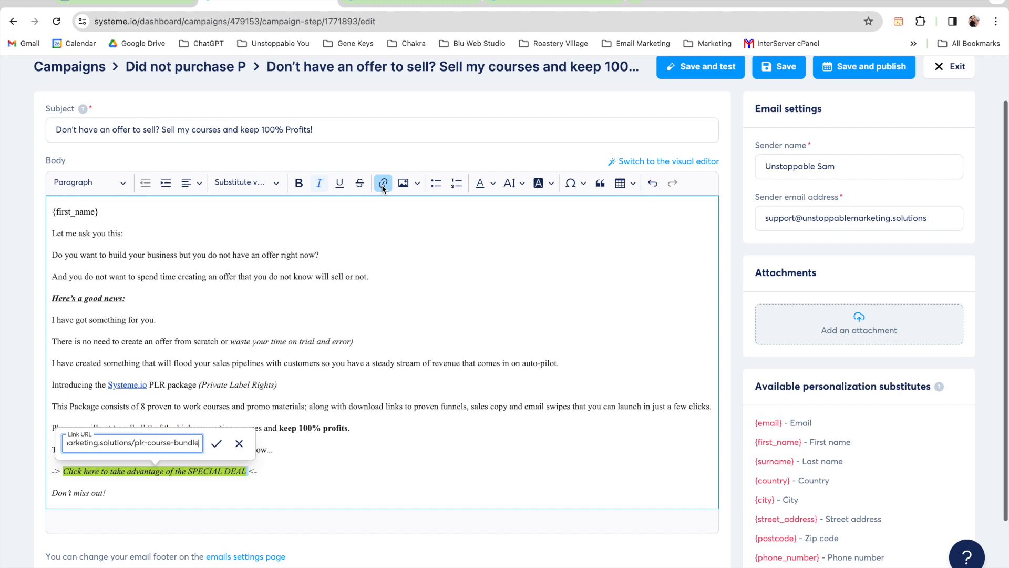
pyautogui.click(216, 443)
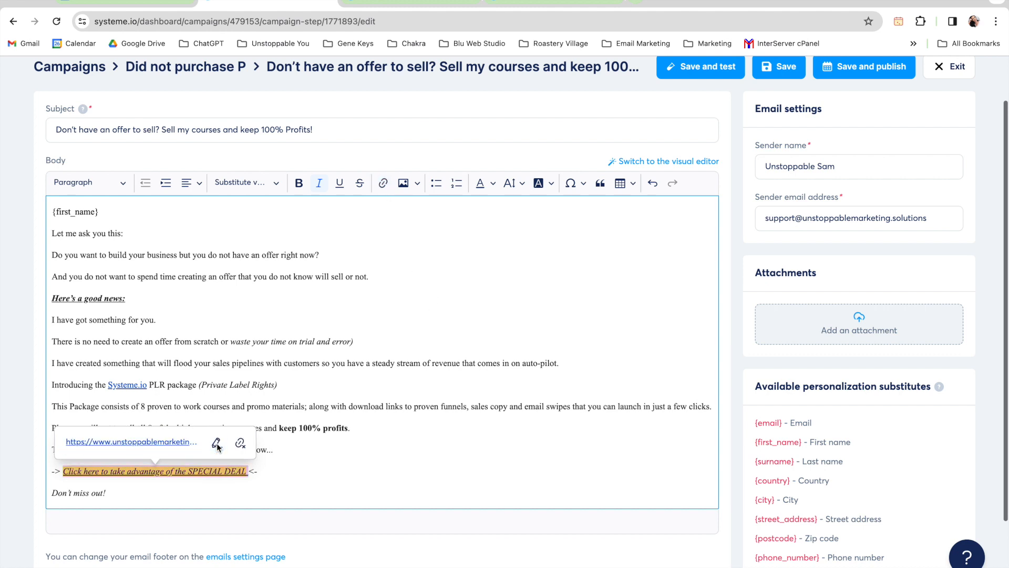
pyautogui.click(321, 472)
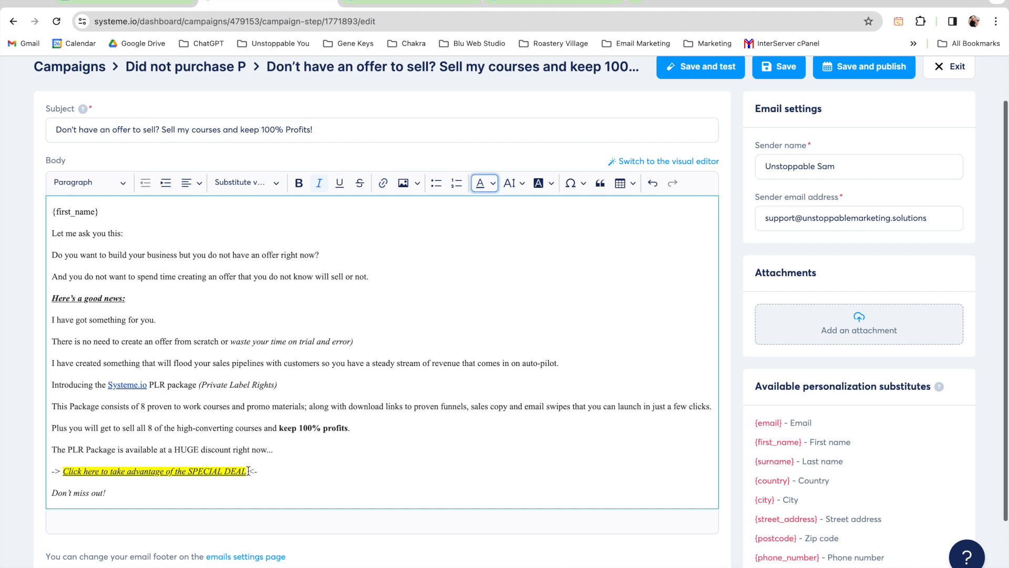
# - Remove the yellow background colour from the linked SPECIAL DEAL text
pyautogui.moveTo(249, 471); pyautogui.dragTo(63, 472)
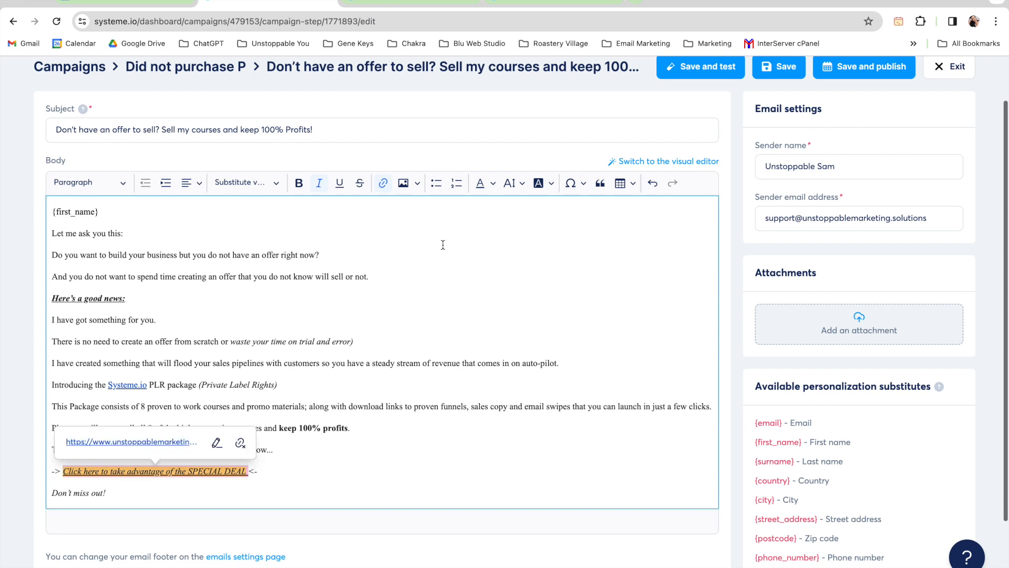
pyautogui.click(549, 188)
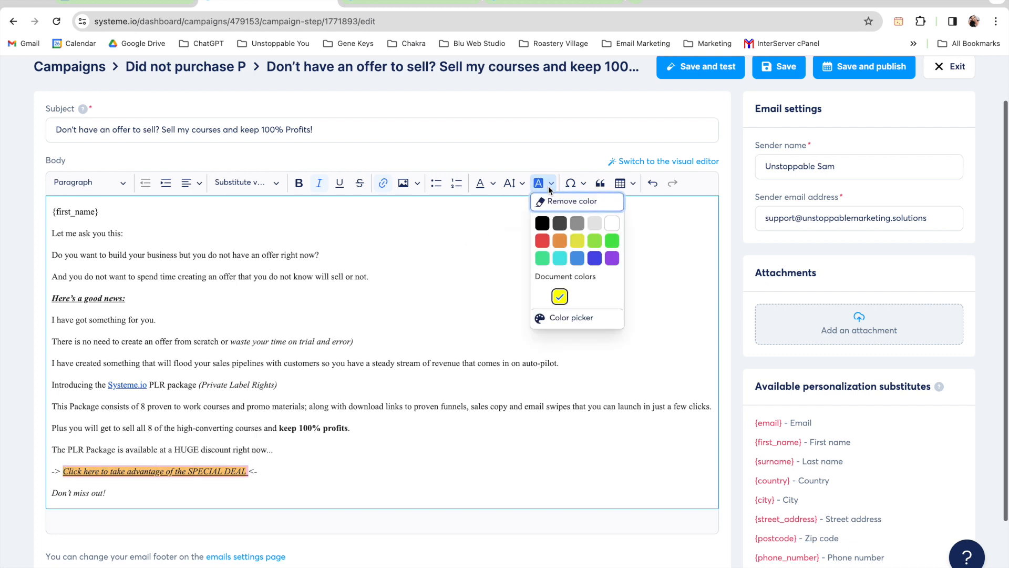
pyautogui.click(570, 200)
pyautogui.click(473, 327)
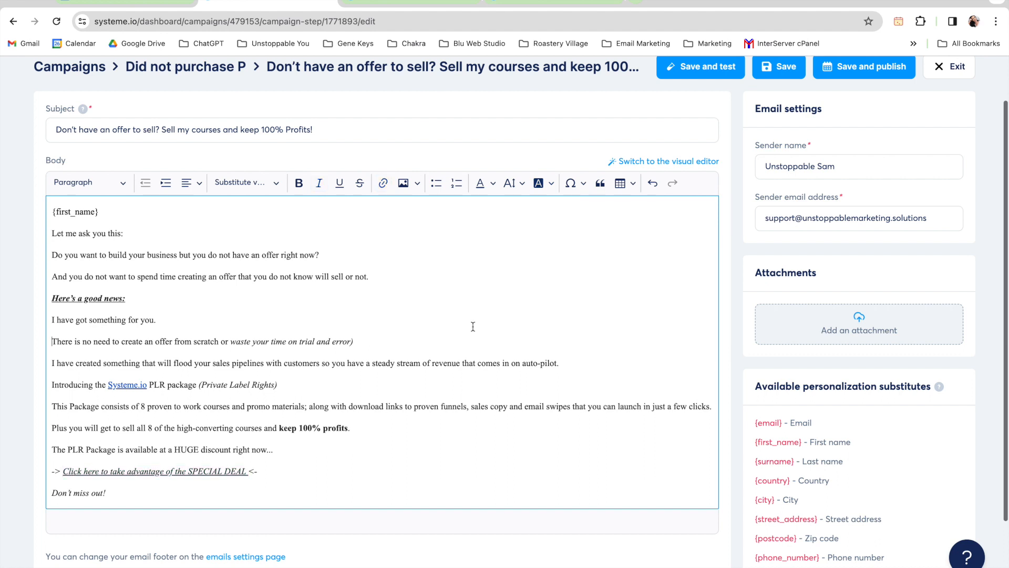
# - Add the sender's first name as a non-italic sign-off below "Don't miss out!", followed by an empty line
pyautogui.scroll(-1, 473, 327)
pyautogui.click(127, 479)
pyautogui.press('Return')
pyautogui.write('Sam')
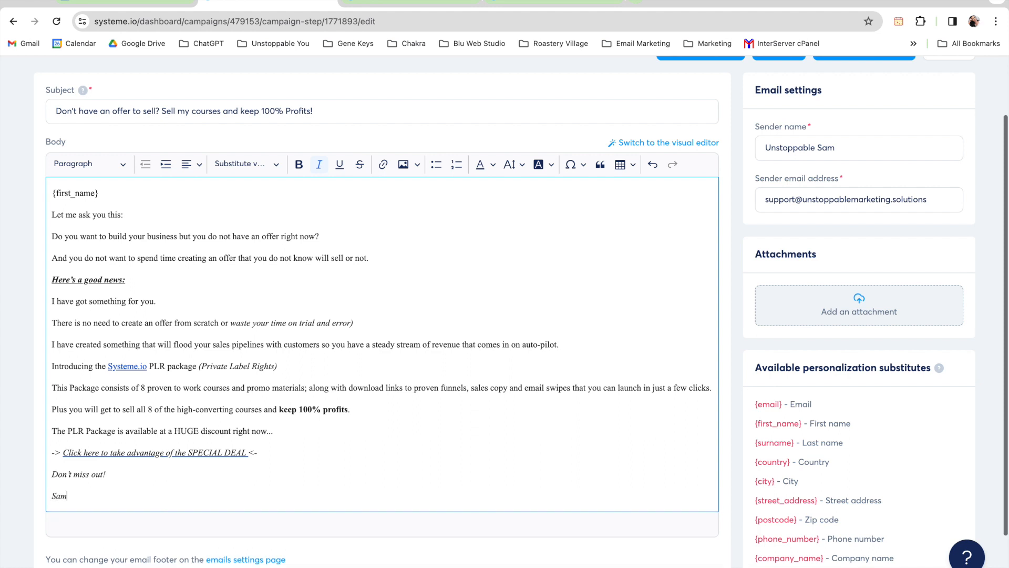
pyautogui.press('Return')
pyautogui.hotkey('shift', 'Up')
pyautogui.hotkey('ctrl', 'i')
pyautogui.click(166, 473)
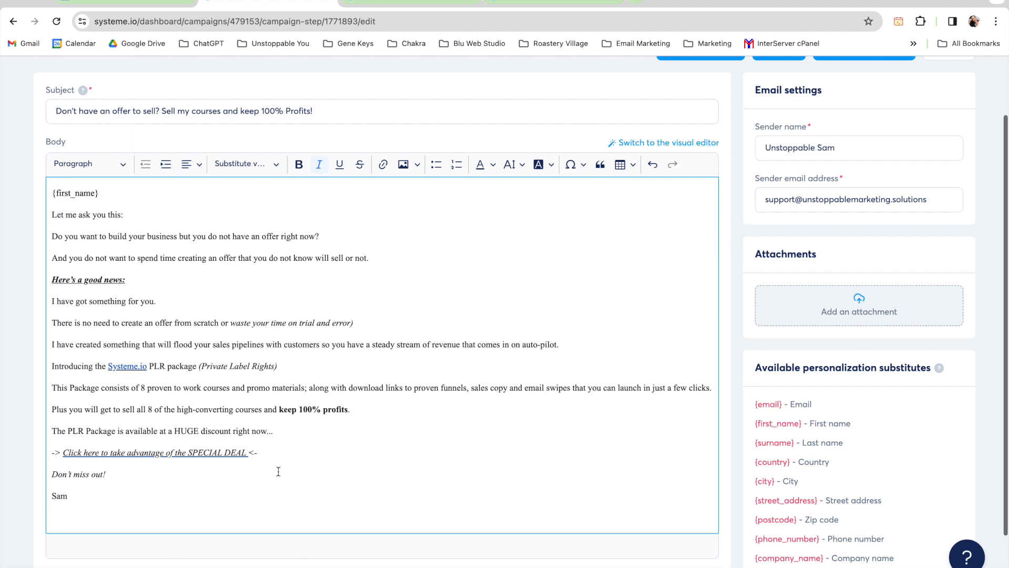
# - Save the email and activate it with a sending delay of 0 and no time or weekday restrictions
pyautogui.scroll(3, 459, 395)
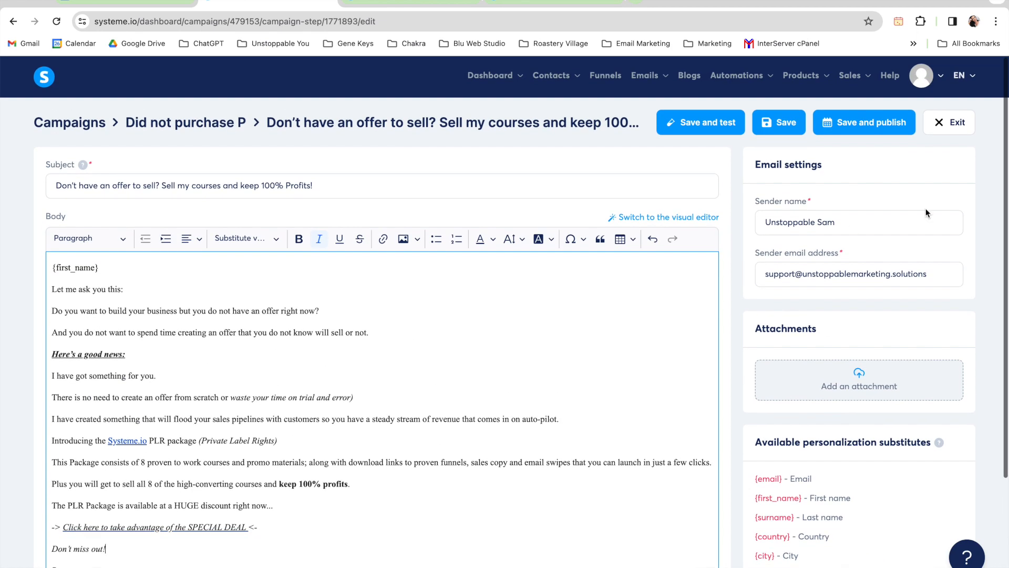
pyautogui.click(781, 125)
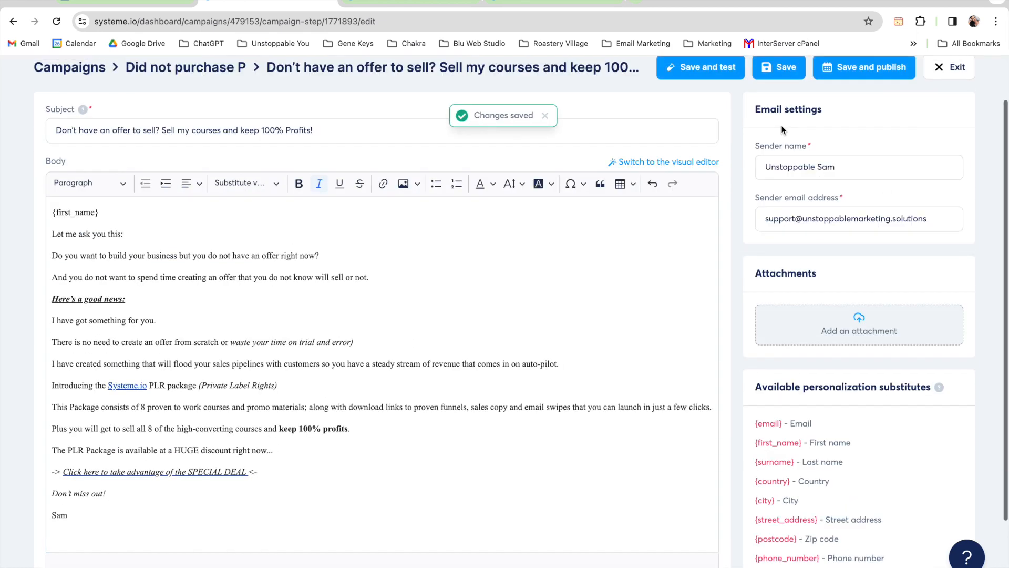
pyautogui.scroll(2, 345, 309)
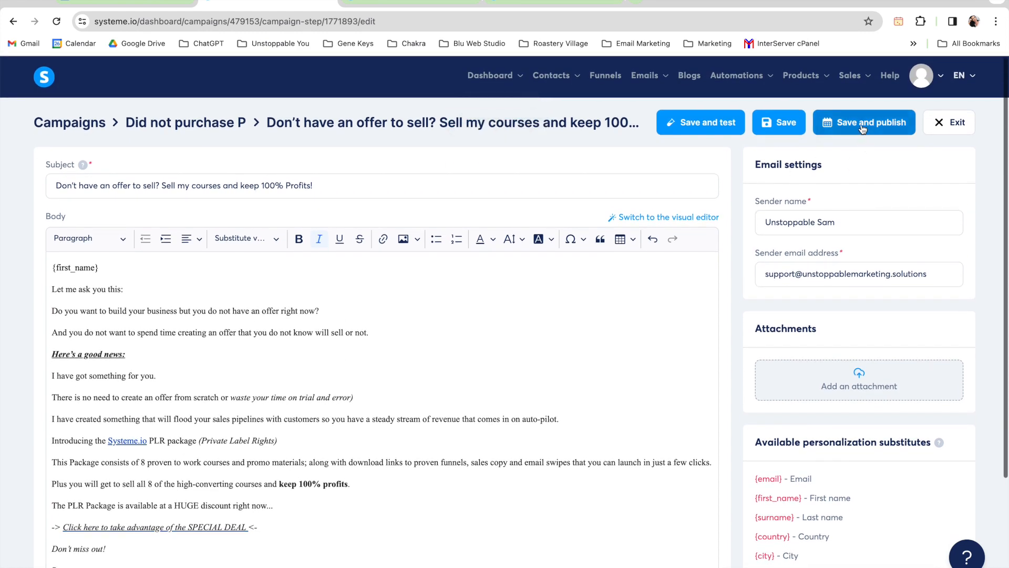
pyautogui.click(864, 129)
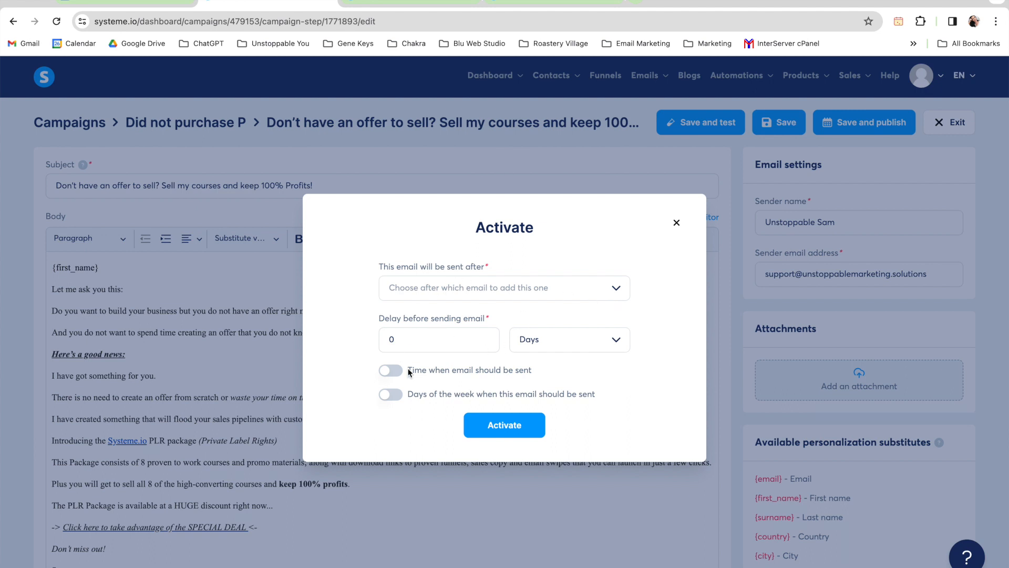
pyautogui.click(505, 425)
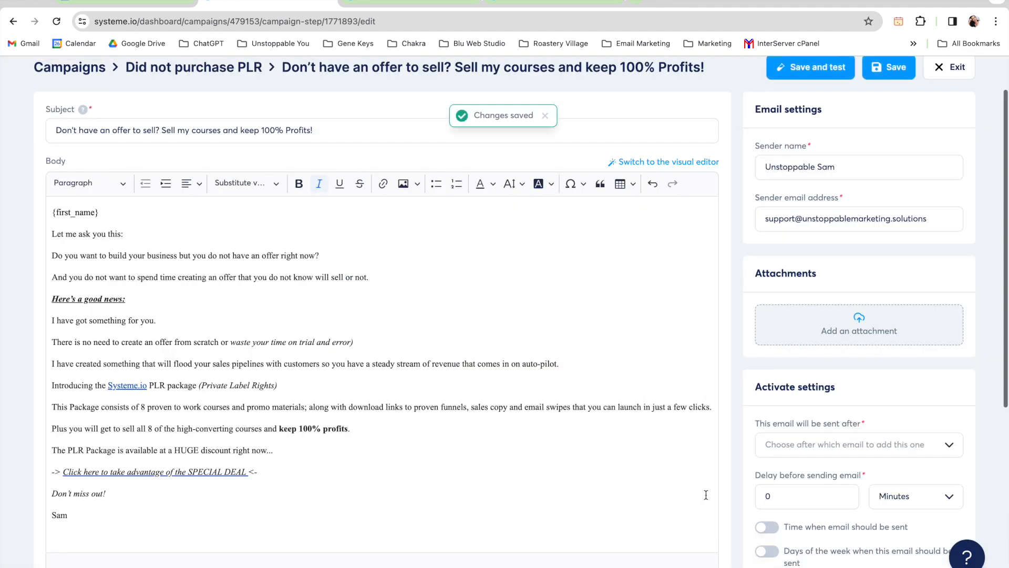
pyautogui.scroll(2, 628, 73)
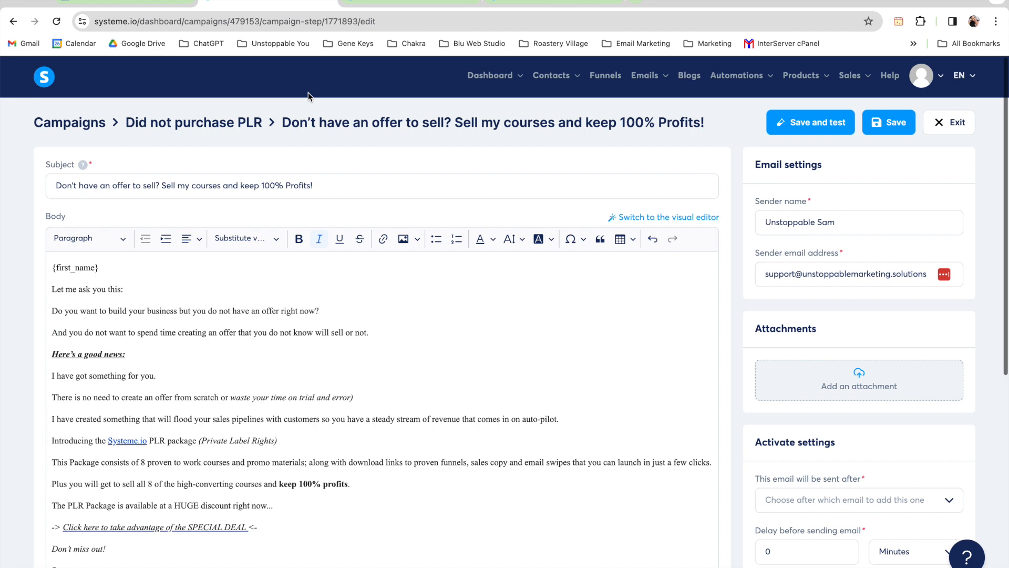
# - Review the form-subscribed automation rule on the 3 Hour Workday Thank You step of the Profit Launchpad Kit Share Funnel
pyautogui.click(442, 2)
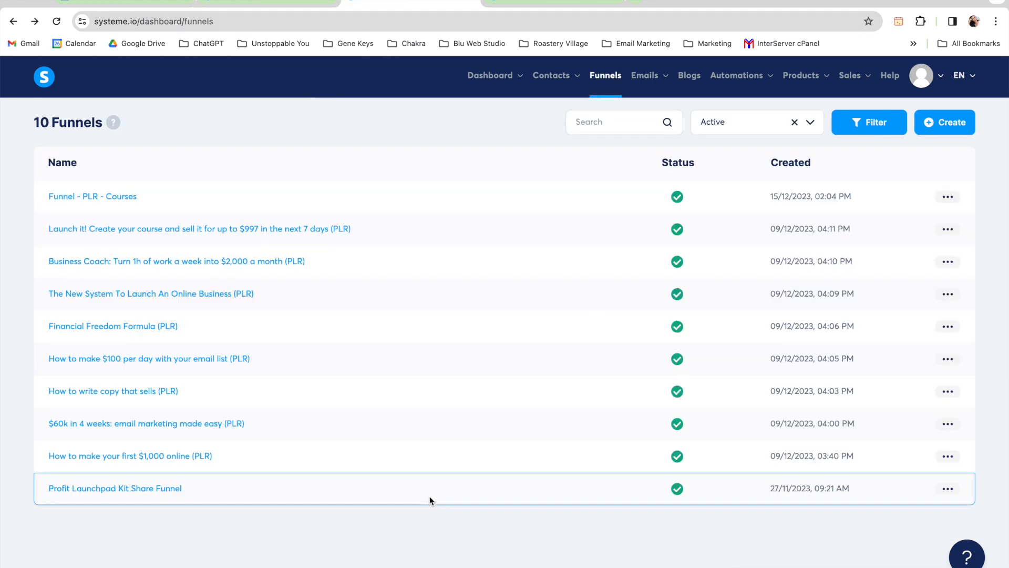
pyautogui.click(118, 494)
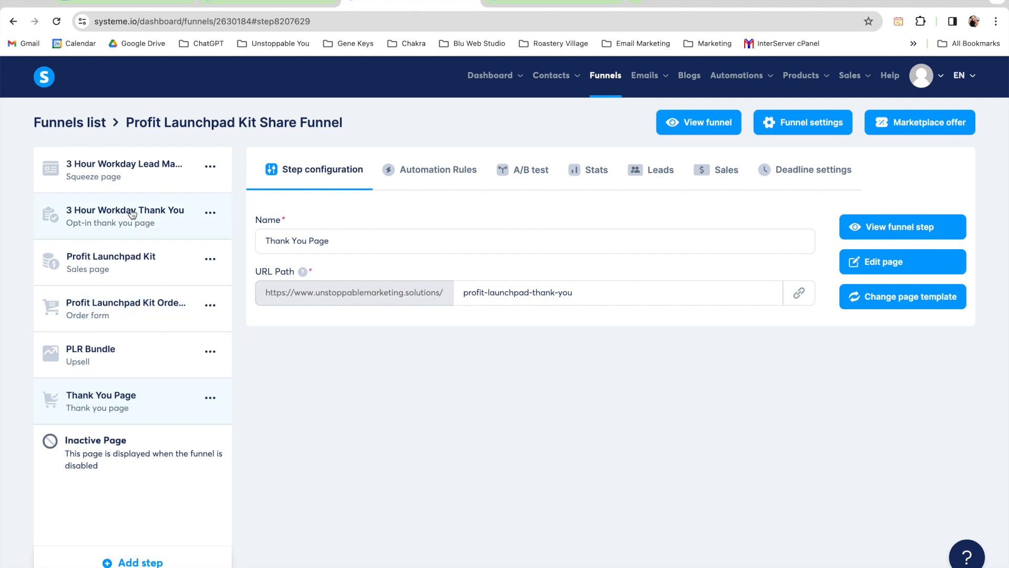
pyautogui.click(98, 178)
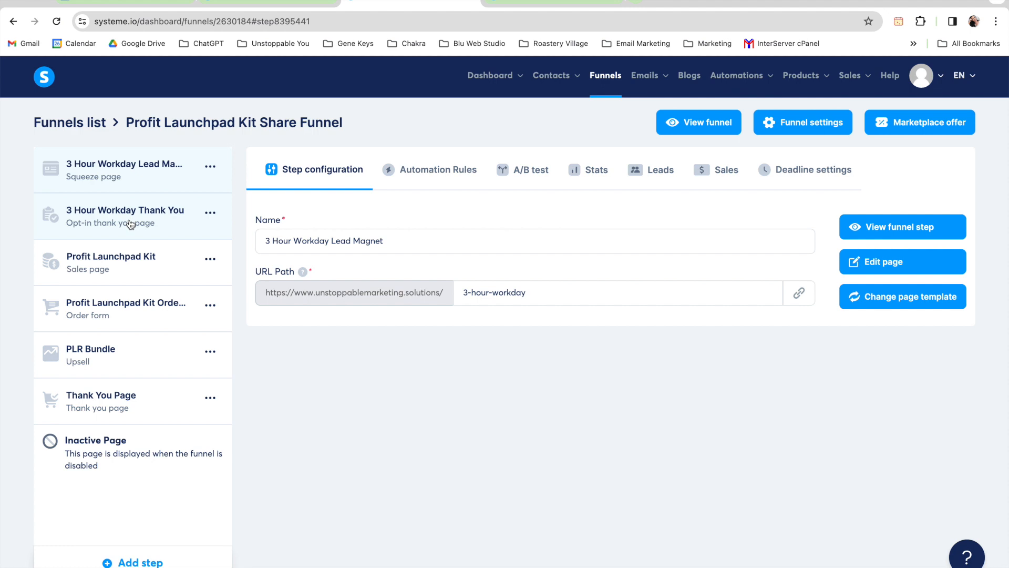
pyautogui.click(131, 224)
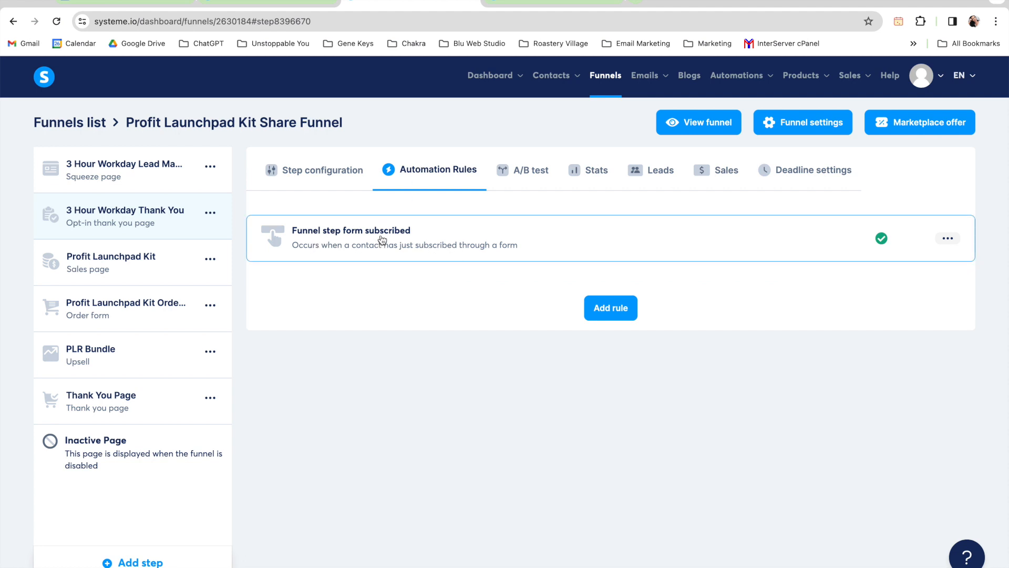
pyautogui.click(399, 241)
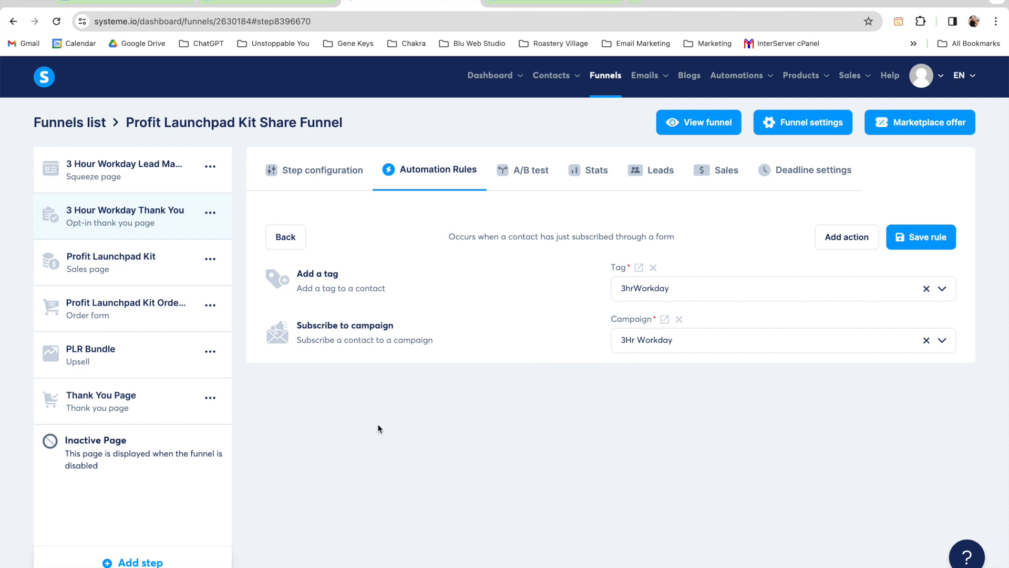
# - Review the form-subscribed automation rule on the squeeze page of the "How to make $100 per day with your email list (PLR)" funnel
pyautogui.click(610, 80)
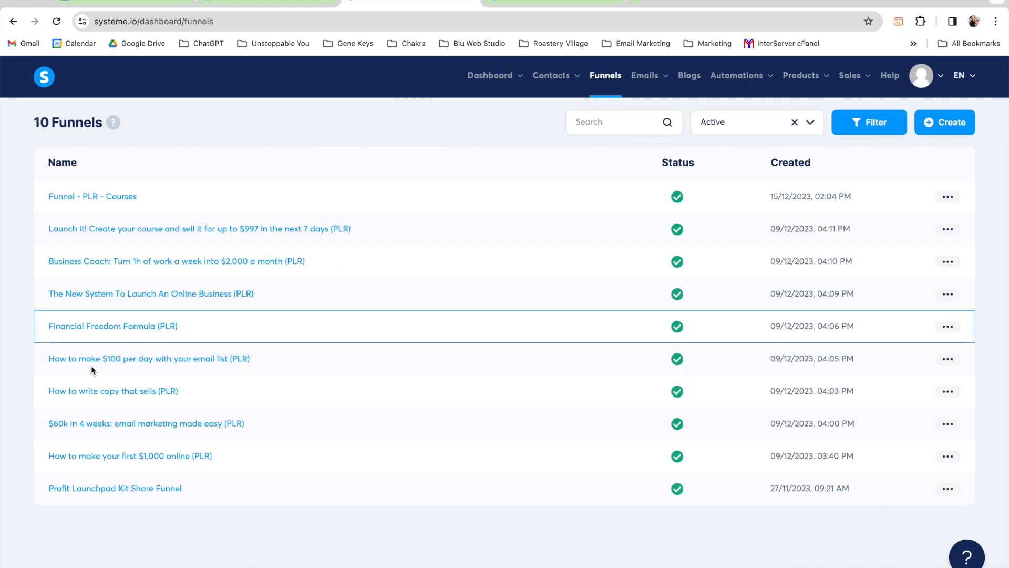
pyautogui.click(99, 359)
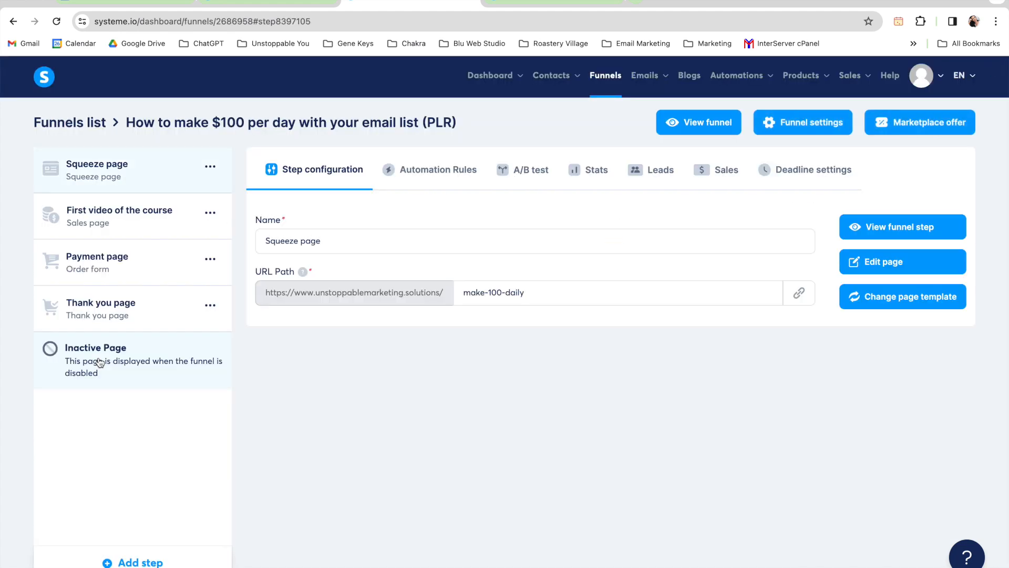
pyautogui.click(442, 170)
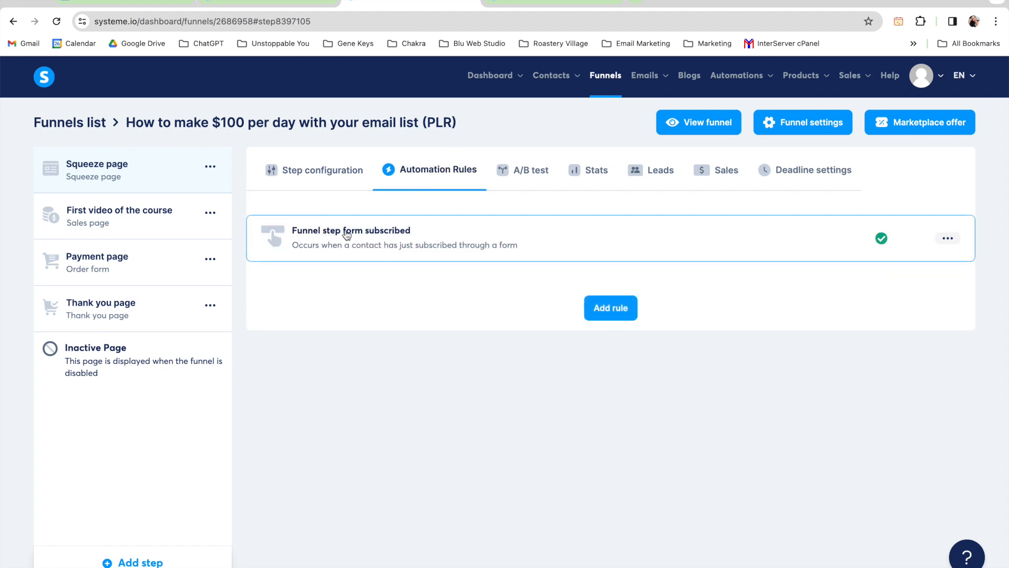
pyautogui.click(389, 248)
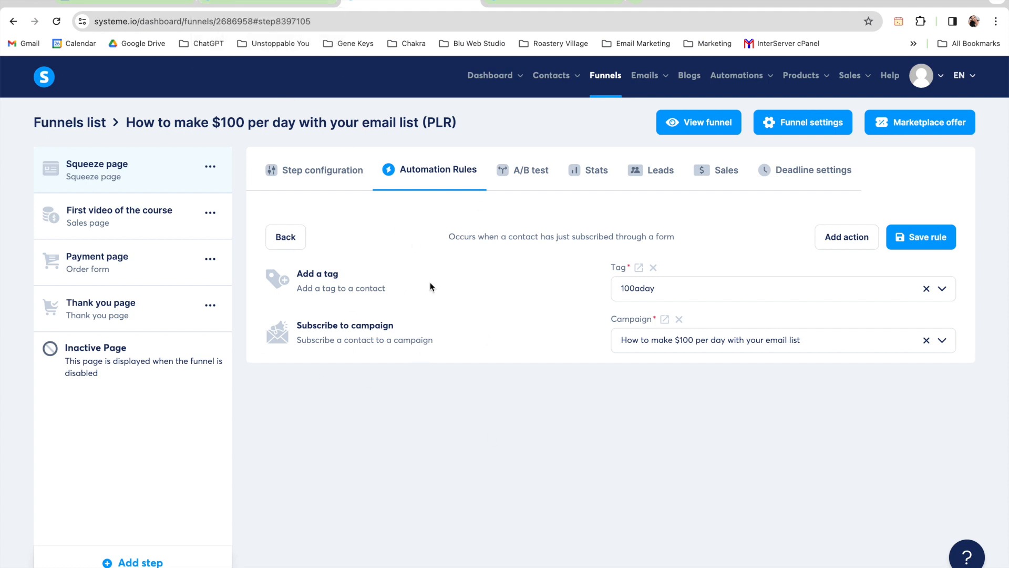
# - Return to the published email and exit its editor to the Did not purchase PLR campaign
pyautogui.click(241, 2)
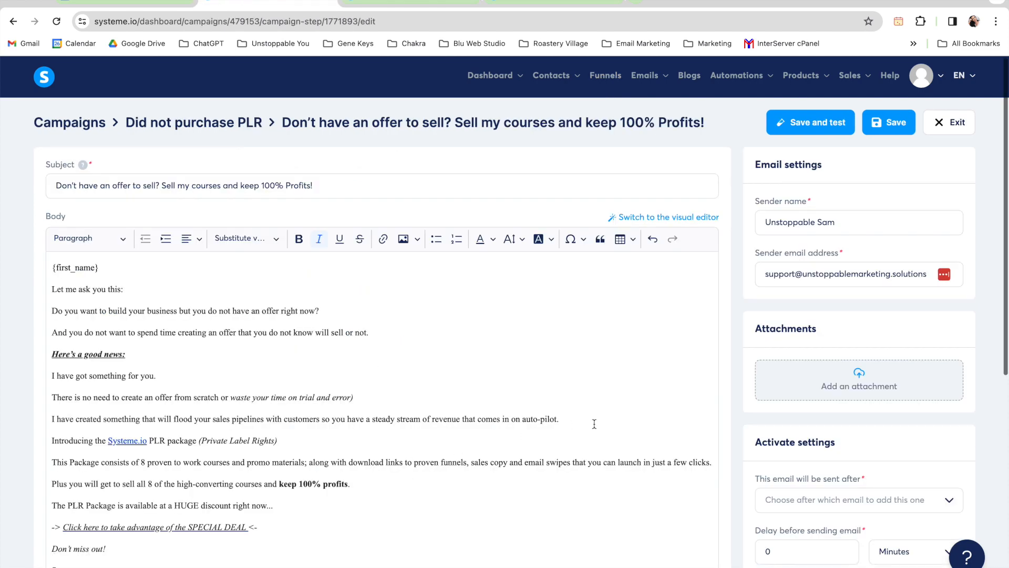
pyautogui.scroll(-1, 594, 423)
pyautogui.scroll(1, 594, 423)
pyautogui.click(945, 130)
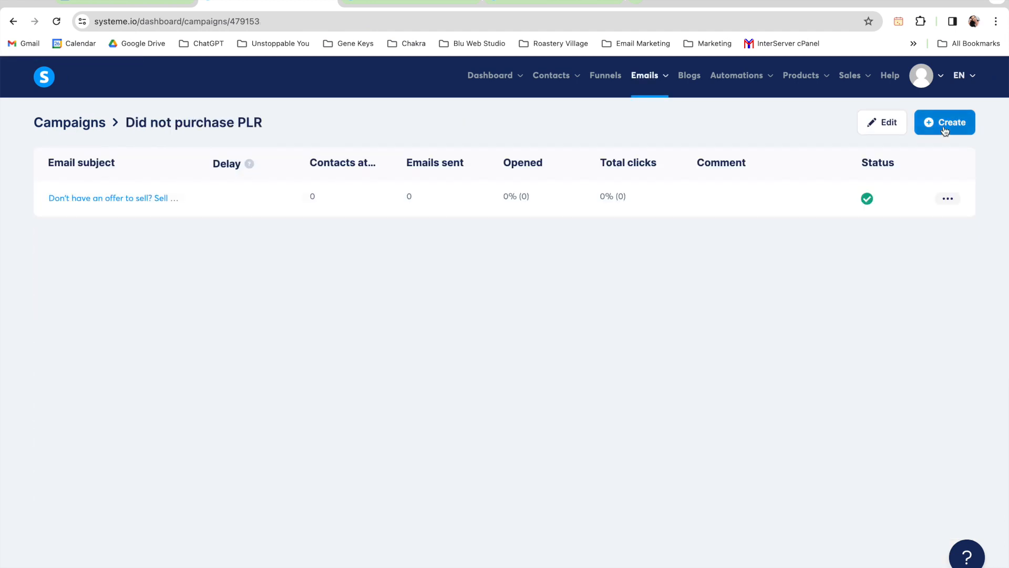
# - Create a campaign email with the Email 2 subject "What you'll get in the systeme.io PLR package" copied from the swipes document, using the classic editor
pyautogui.click(944, 124)
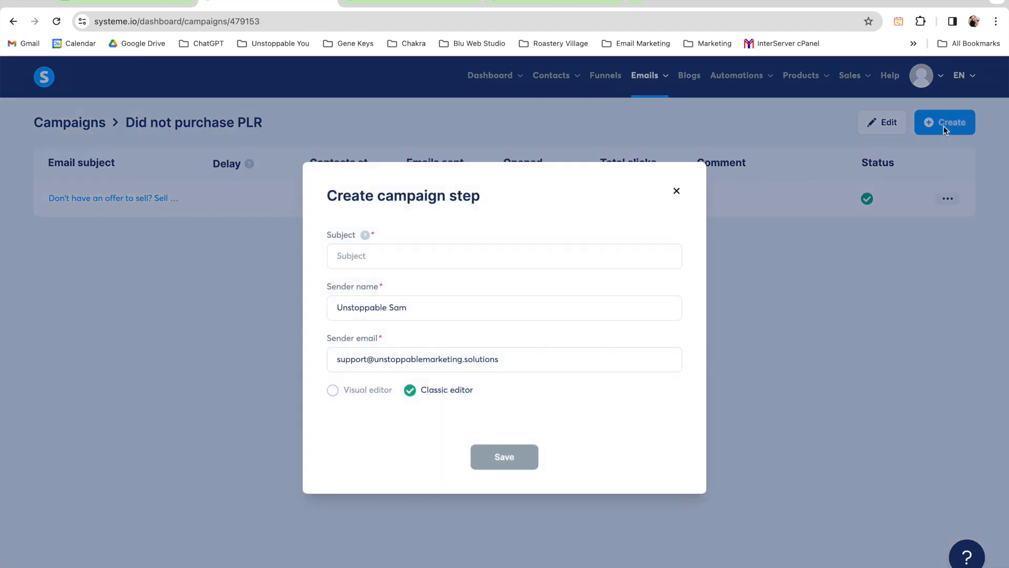
pyautogui.click(127, 3)
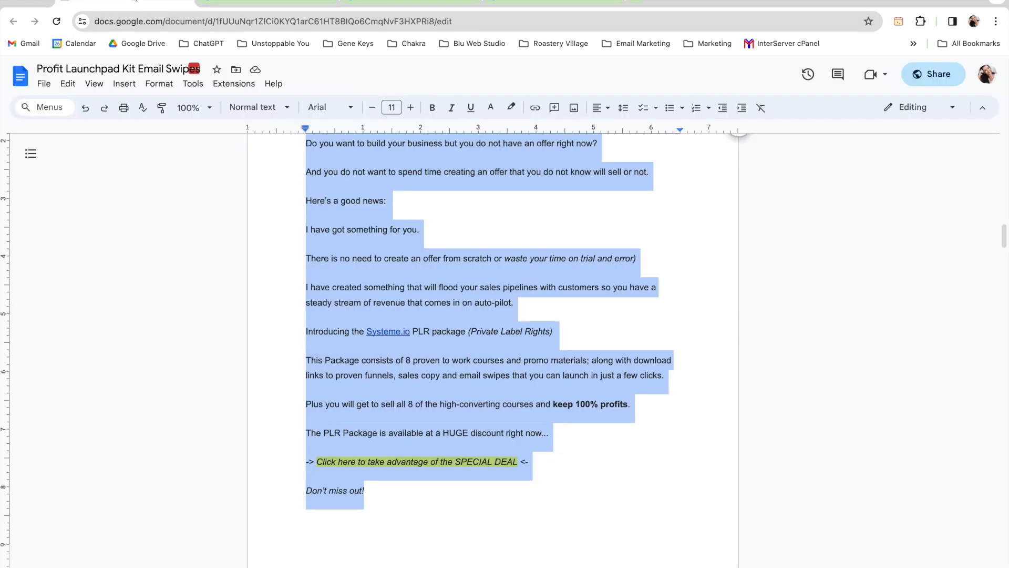
pyautogui.scroll(-5, 305, 325)
pyautogui.scroll(-3, 305, 324)
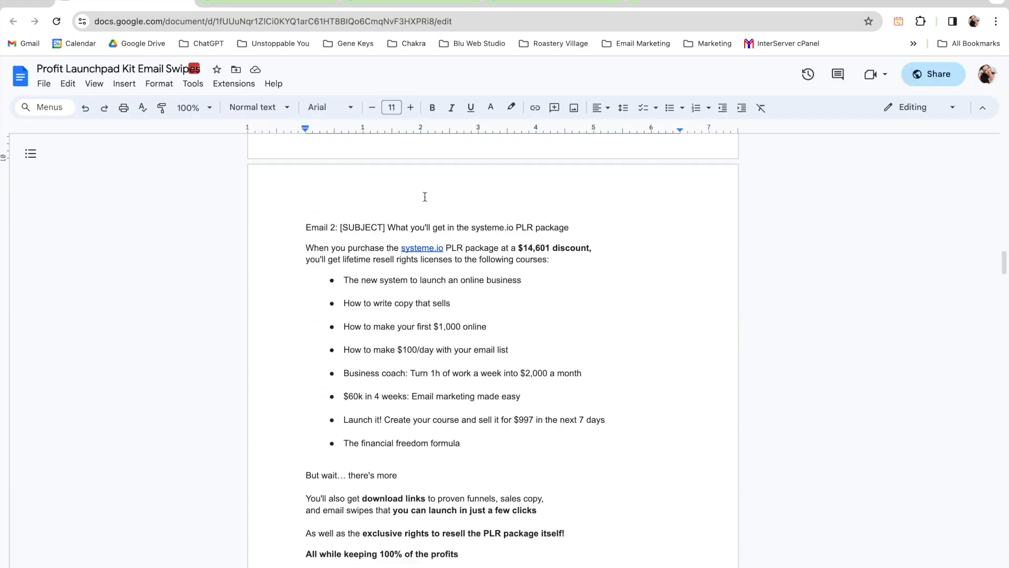
pyautogui.moveTo(388, 226); pyautogui.dragTo(569, 225)
pyautogui.hotkey('ctrl', 'c')
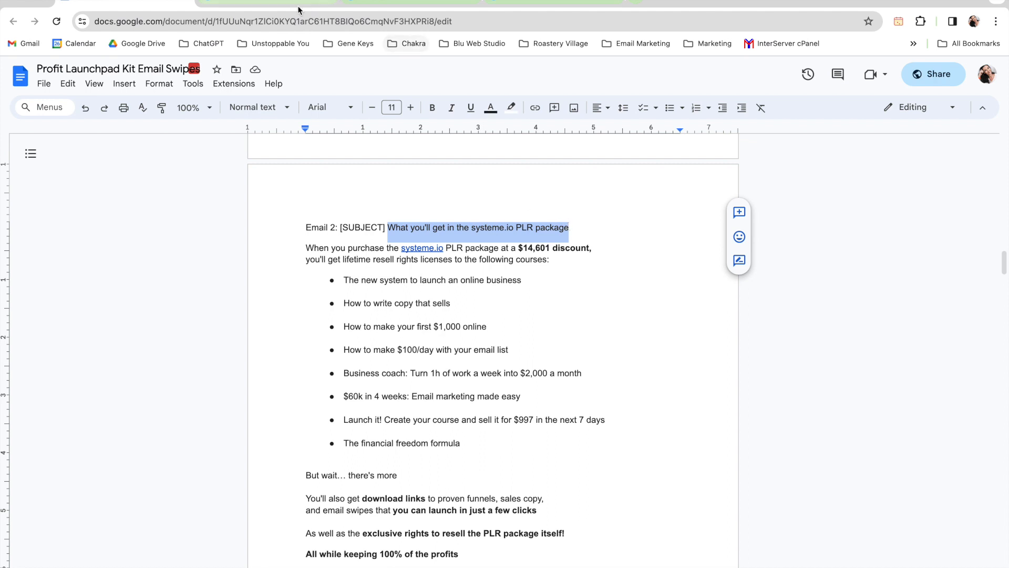
pyautogui.click(277, 6)
pyautogui.click(407, 260)
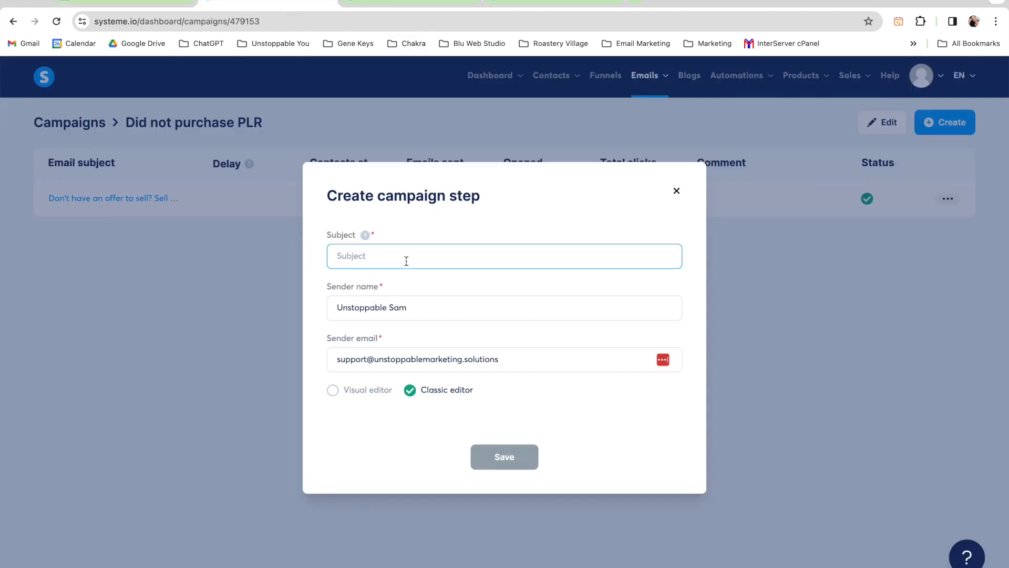
pyautogui.hotkey('ctrl', 'v')
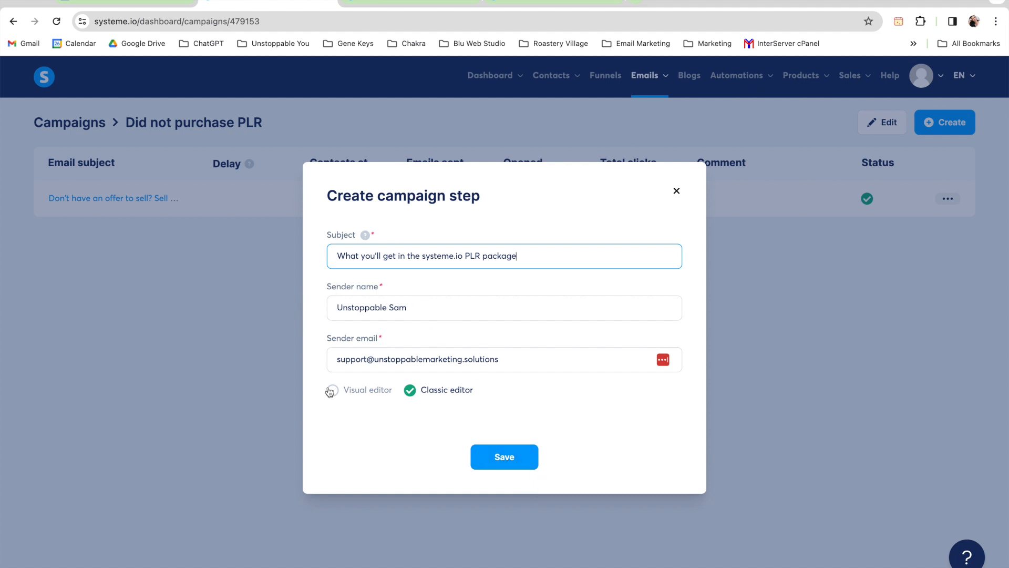
pyautogui.click(509, 460)
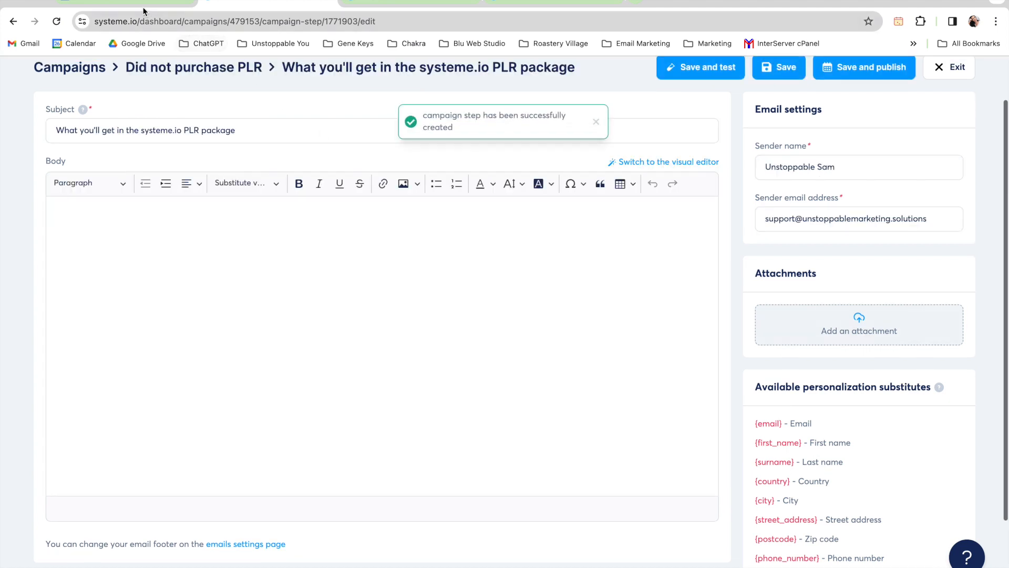
# - Copy the Email 2 text from the Google Docs swipes document into the new email's body
pyautogui.click(146, 8)
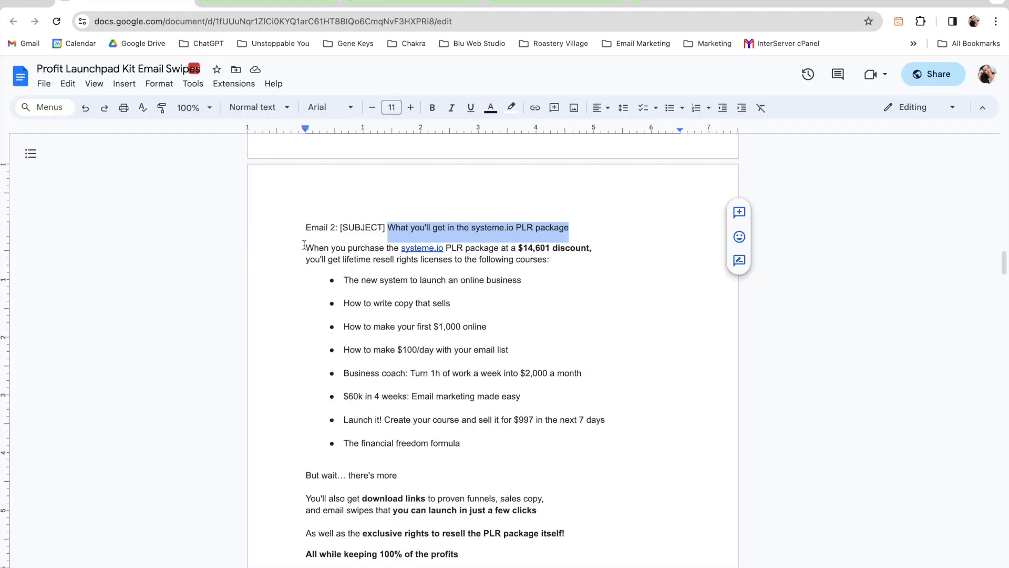
pyautogui.scroll(-2, 333, 286)
pyautogui.moveTo(306, 185); pyautogui.dragTo(542, 561)
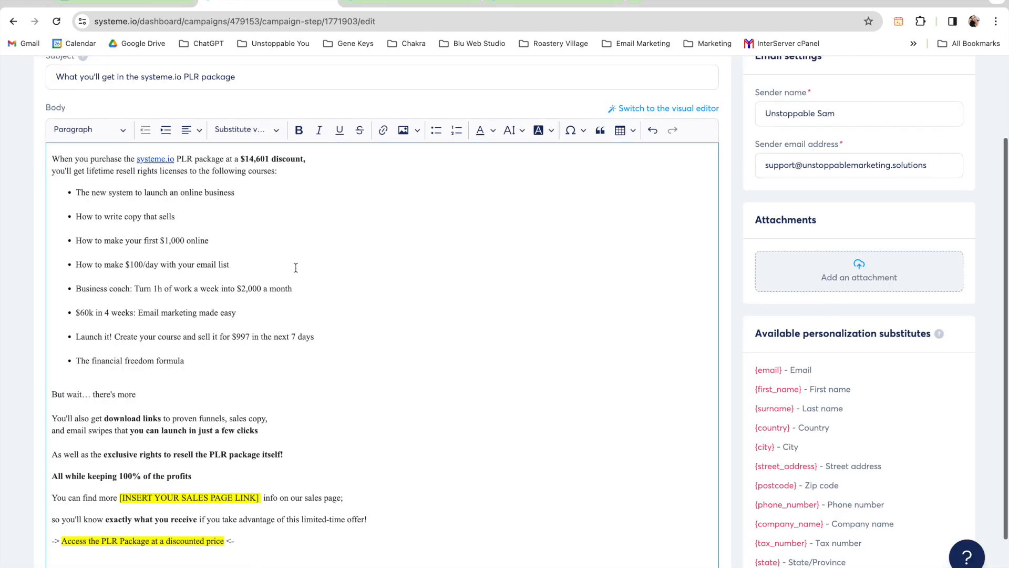
pyautogui.scroll(3, 313, 266)
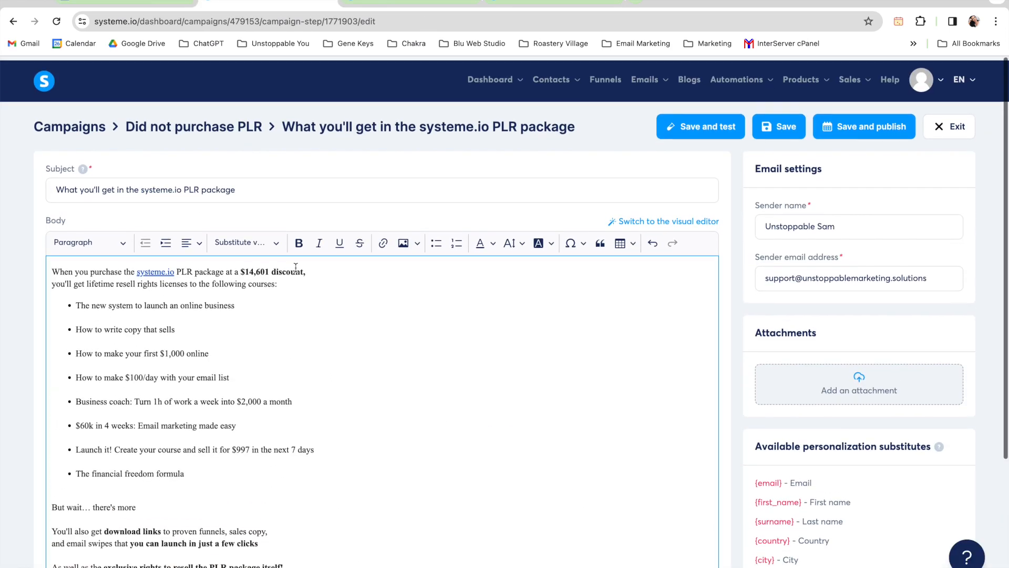
# - Add the greeting "Hi {first_name}" on its own line above "When you purchase the systeme.io PLR package"
pyautogui.scroll(-2, 296, 268)
pyautogui.click(51, 173)
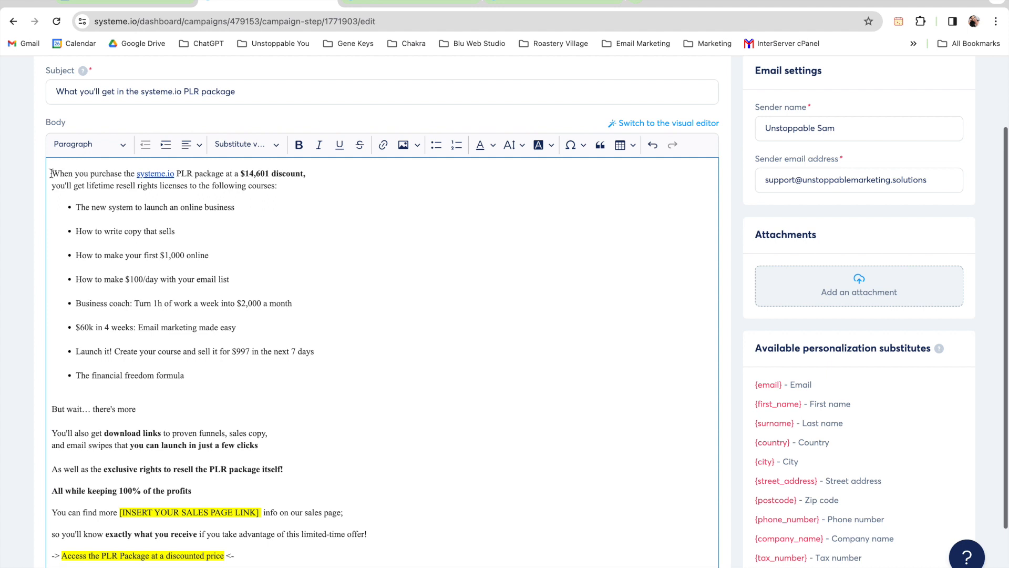
pyautogui.write('Hi')
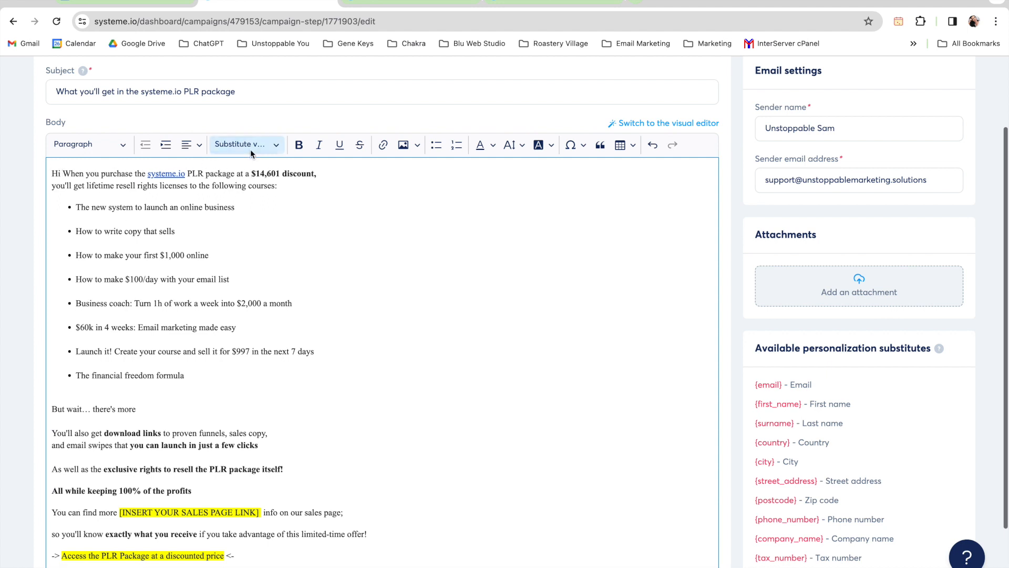
pyautogui.click(250, 150)
pyautogui.click(241, 190)
pyautogui.press('Return')
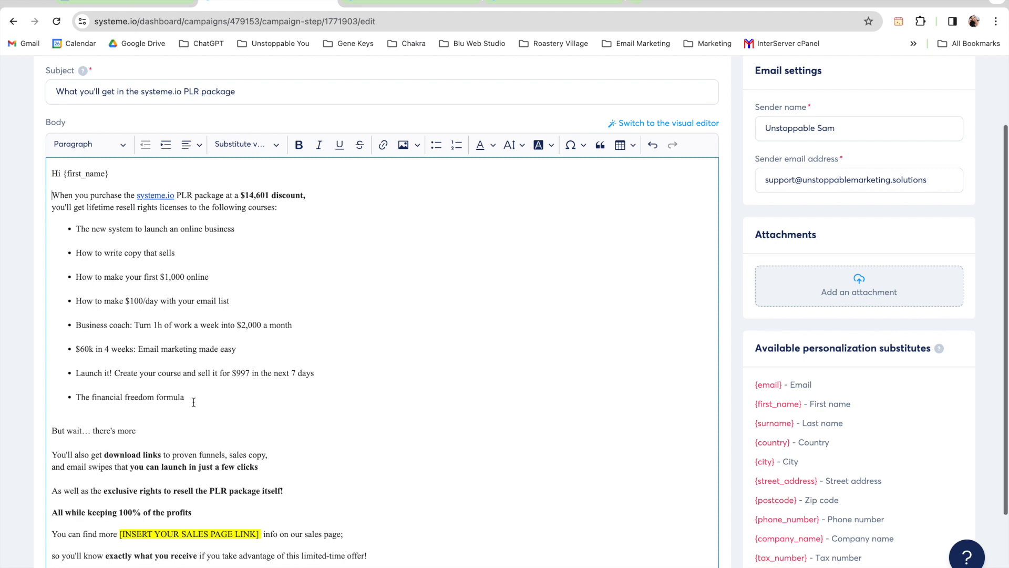
# - Publish the email to be sent 1 day after "Don't have an offer to sell? Sell my courses and keep 100% Profits!"
pyautogui.scroll(-3, 194, 402)
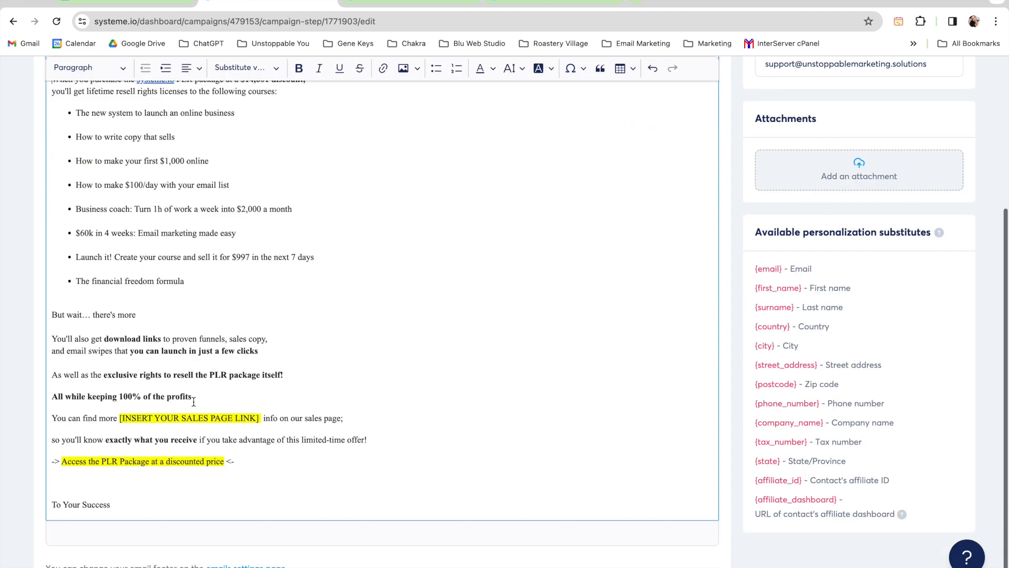
pyautogui.scroll(5, 194, 401)
pyautogui.scroll(-1, 195, 401)
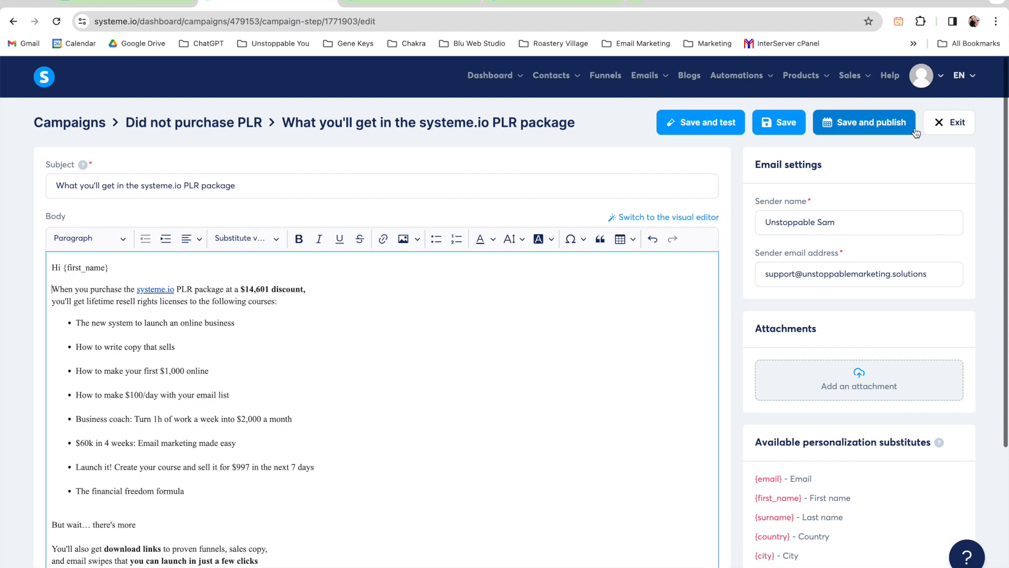
pyautogui.click(864, 124)
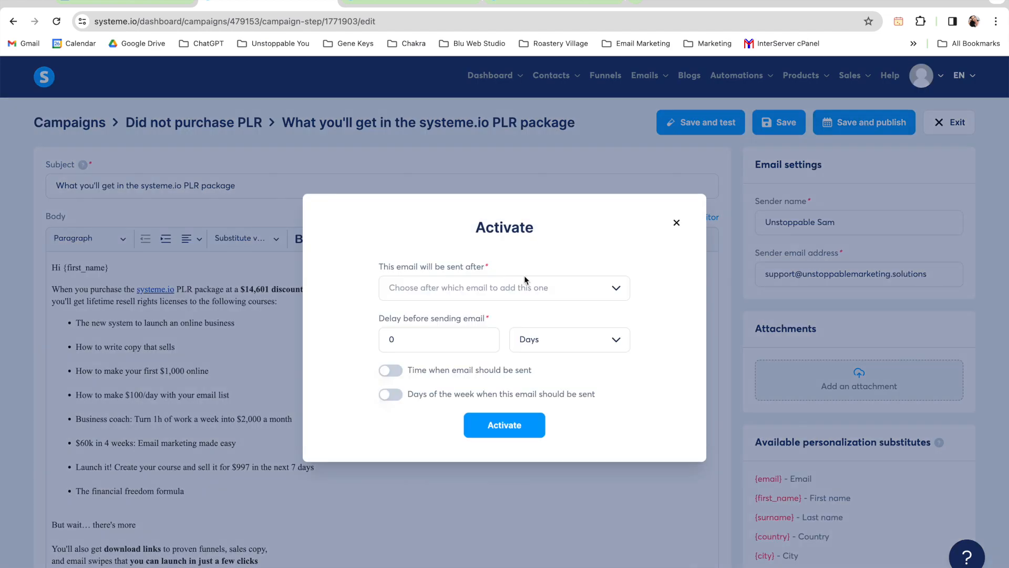
pyautogui.click(414, 287)
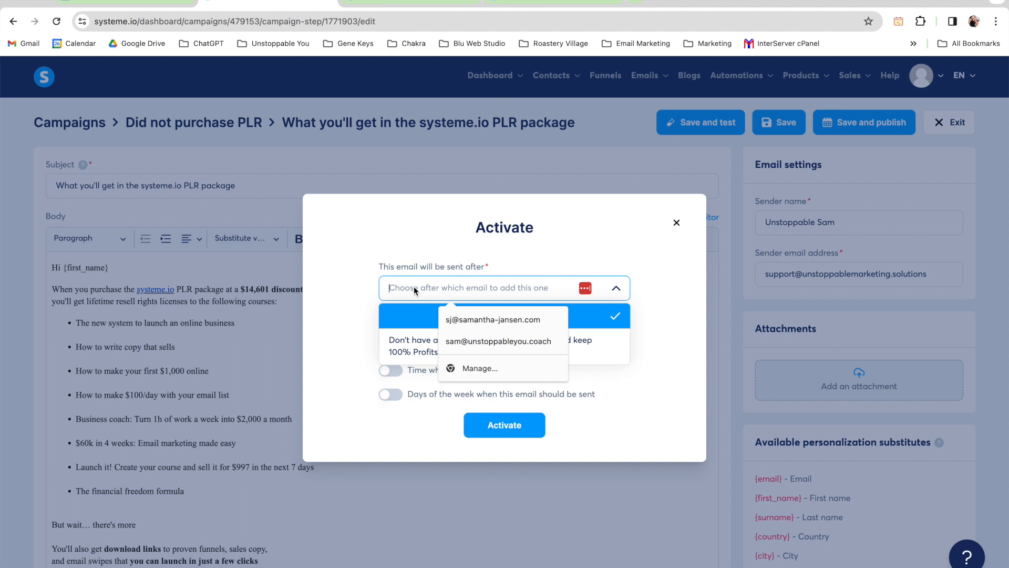
pyautogui.click(401, 351)
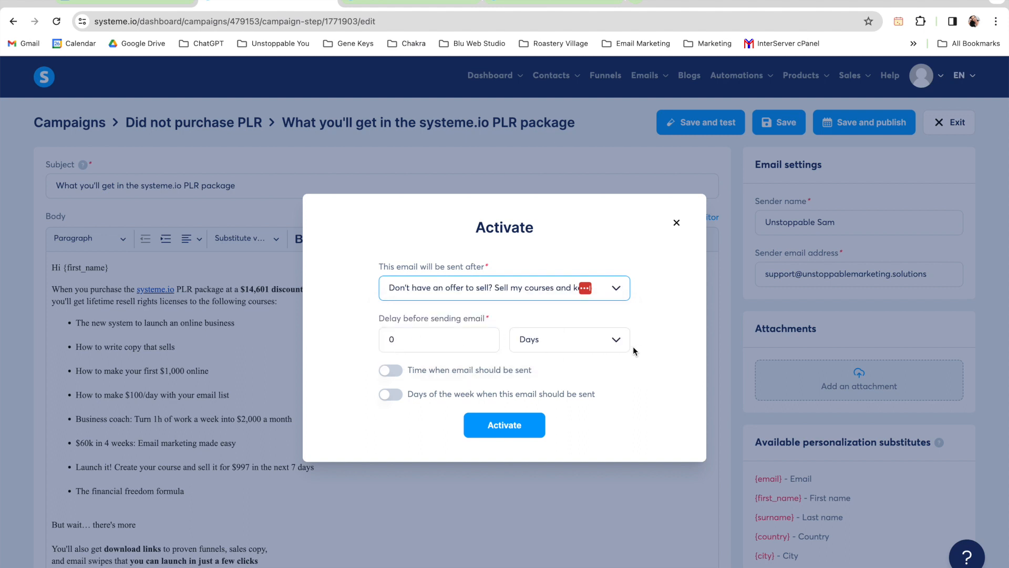
pyautogui.click(416, 343)
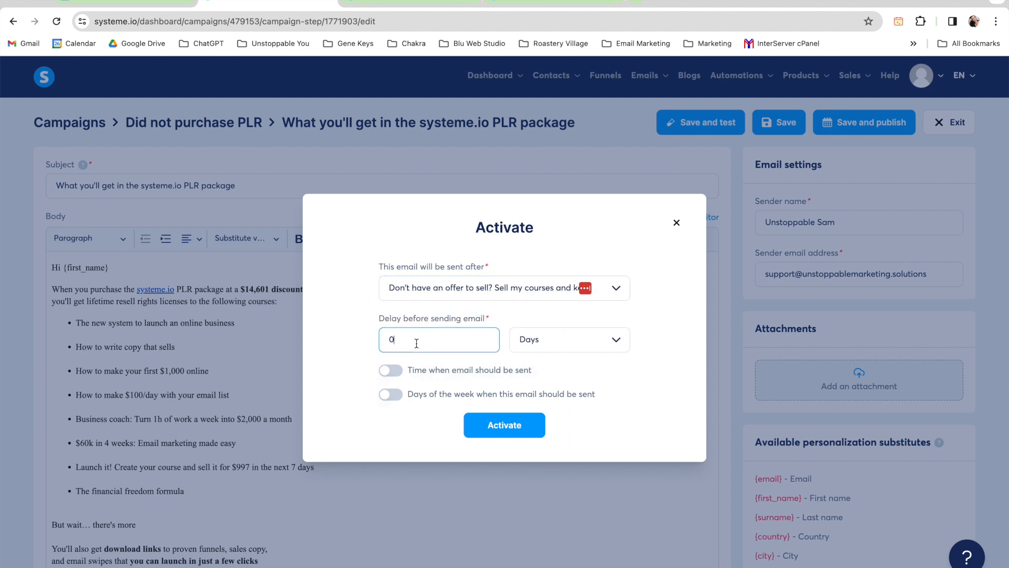
pyautogui.write('1')
pyautogui.click(494, 423)
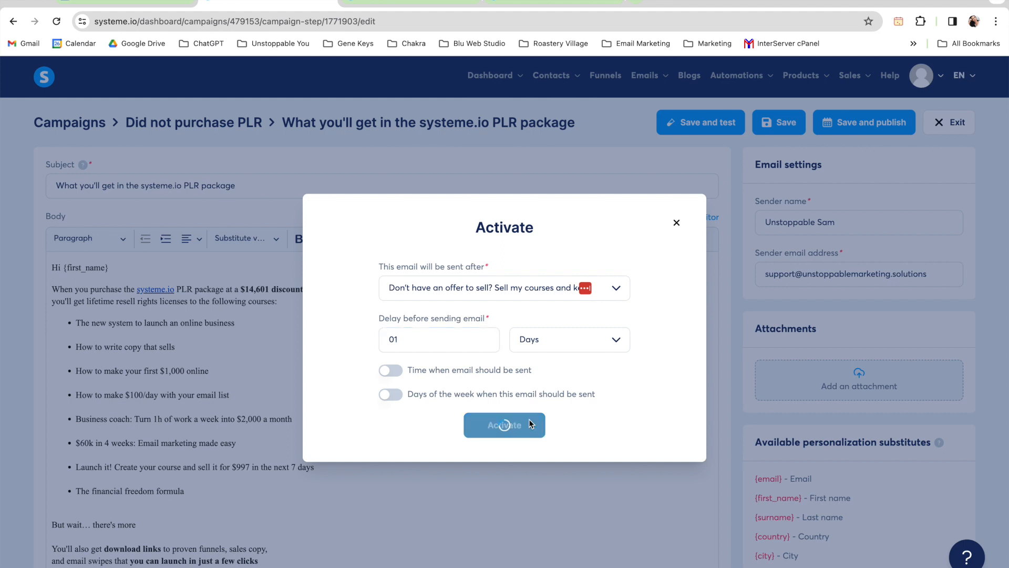
# - Look over the published email and exit to the Did not purchase PLR campaign's email list
pyautogui.scroll(-5, 475, 430)
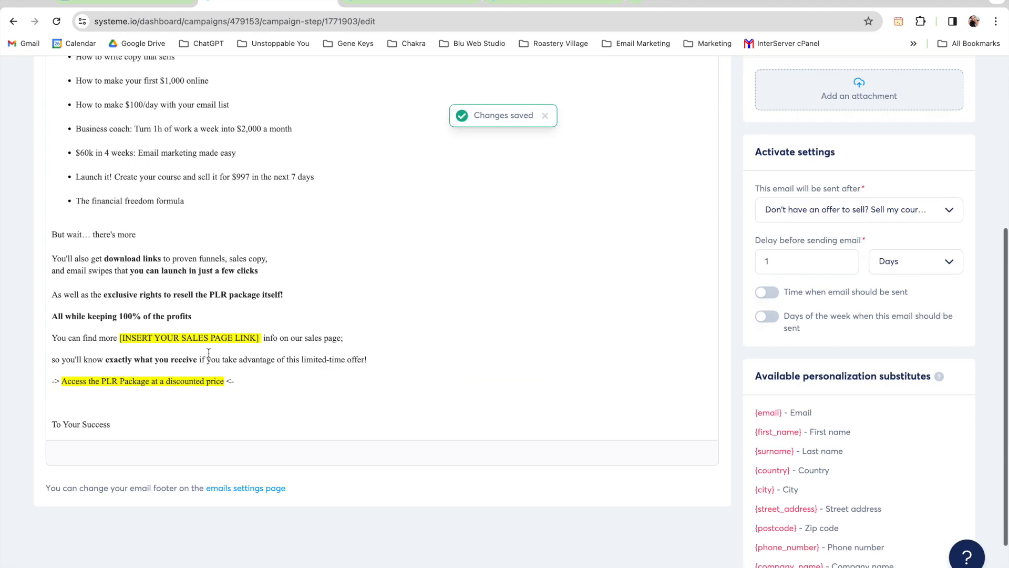
pyautogui.scroll(6, 223, 300)
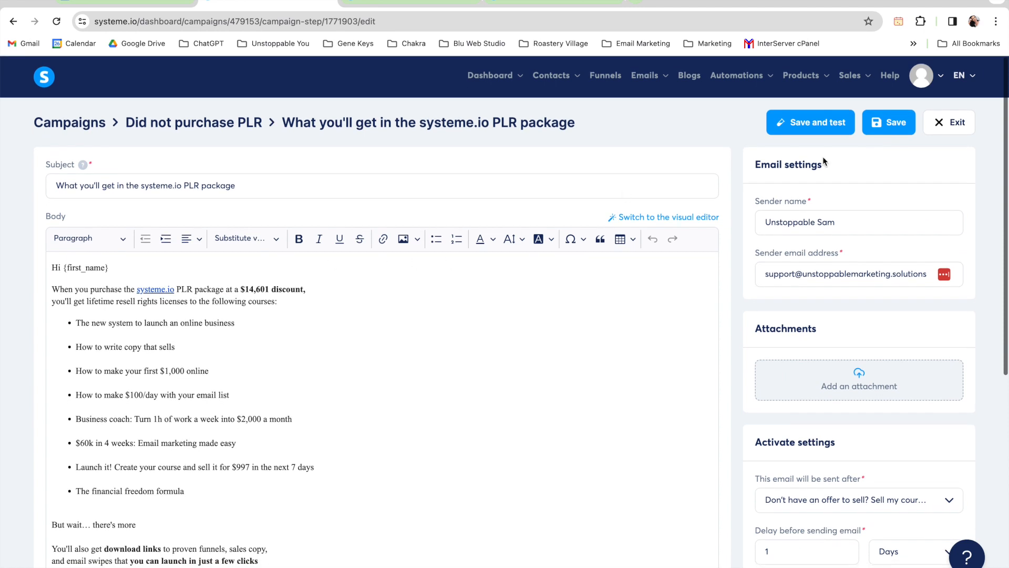
pyautogui.click(950, 124)
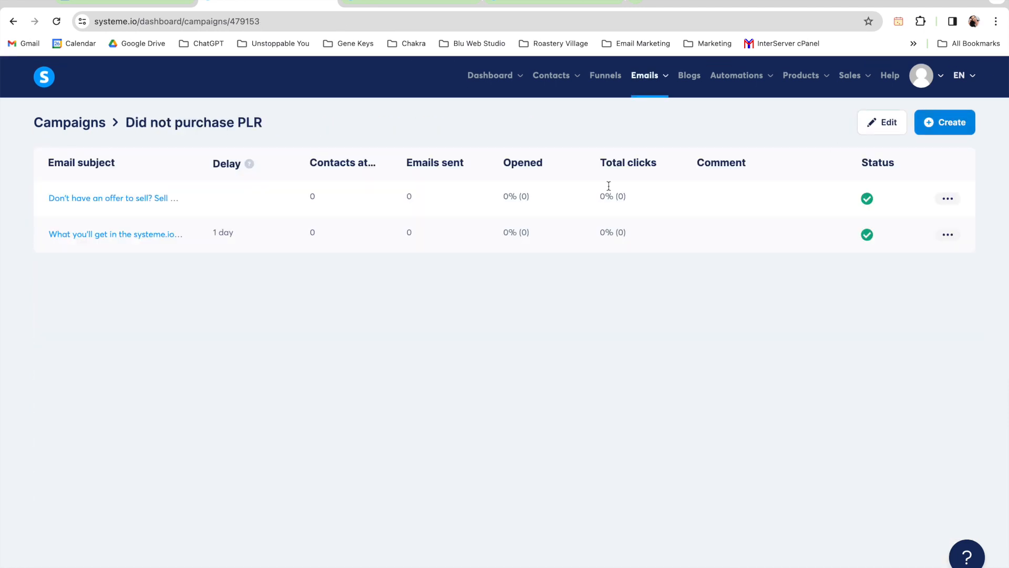